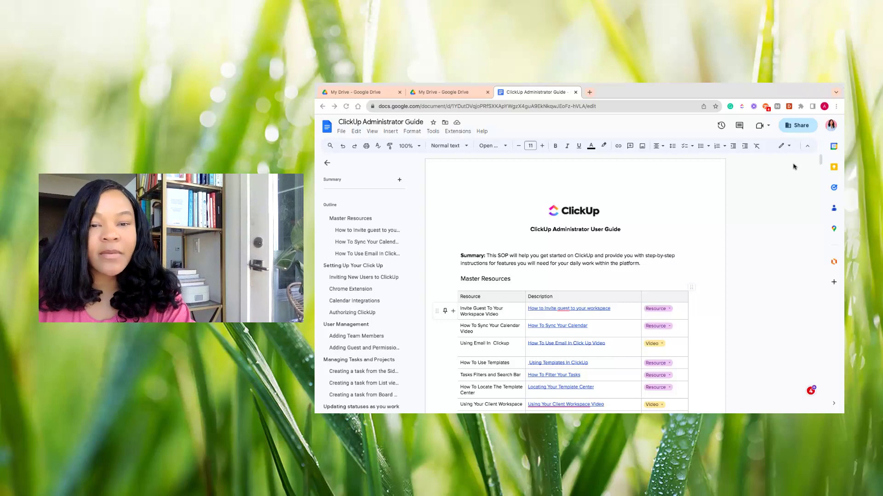
- Switch the ClickUp Administrator Guide's page setup to the Pageless format
{"action": "scroll", "coordinate": [710, 217], "scroll_direction": "down", "scroll_amount": 3}
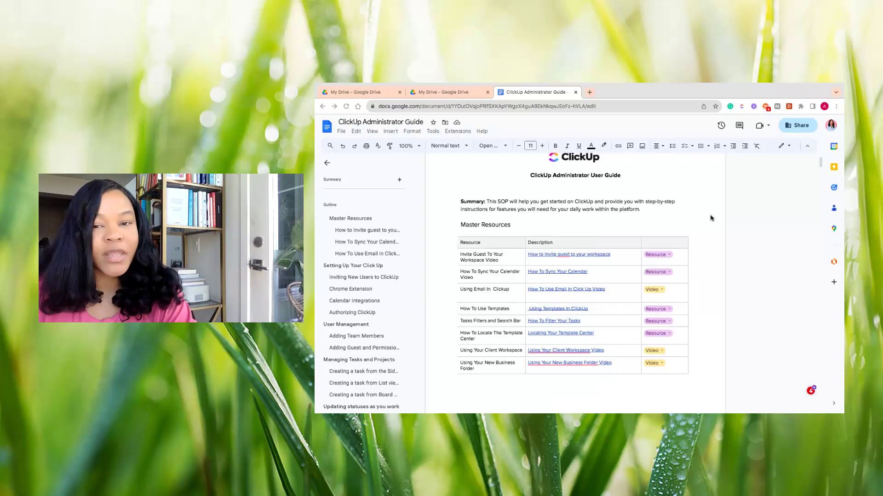
{"action": "scroll", "coordinate": [711, 218], "scroll_direction": "up", "scroll_amount": 3}
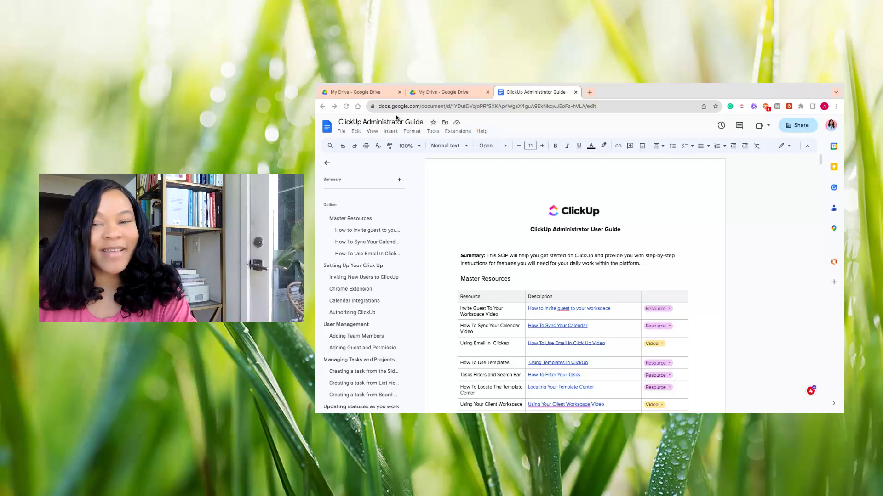
{"action": "left_click", "coordinate": [341, 132]}
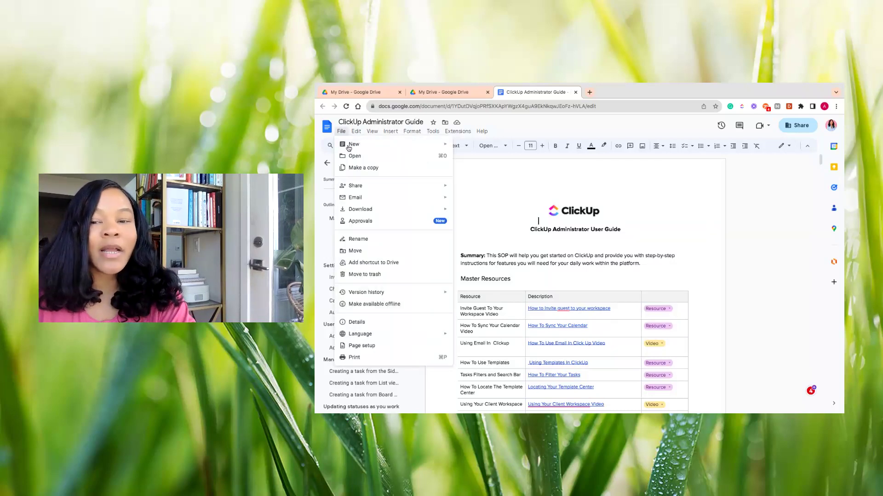
{"action": "left_click", "coordinate": [377, 346]}
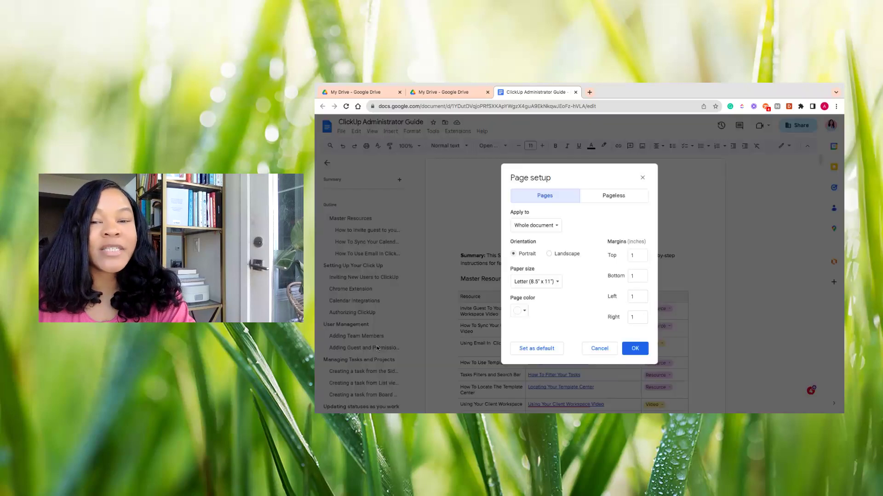
{"action": "left_click", "coordinate": [615, 195]}
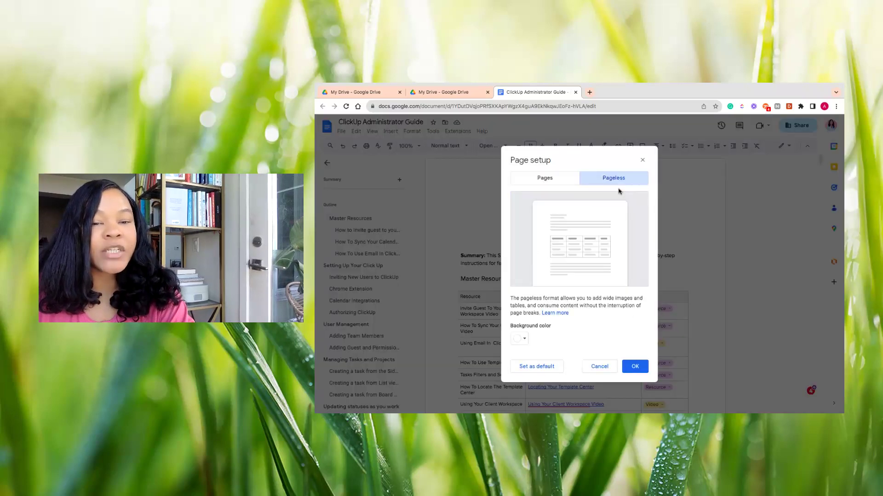
{"action": "left_click", "coordinate": [634, 368]}
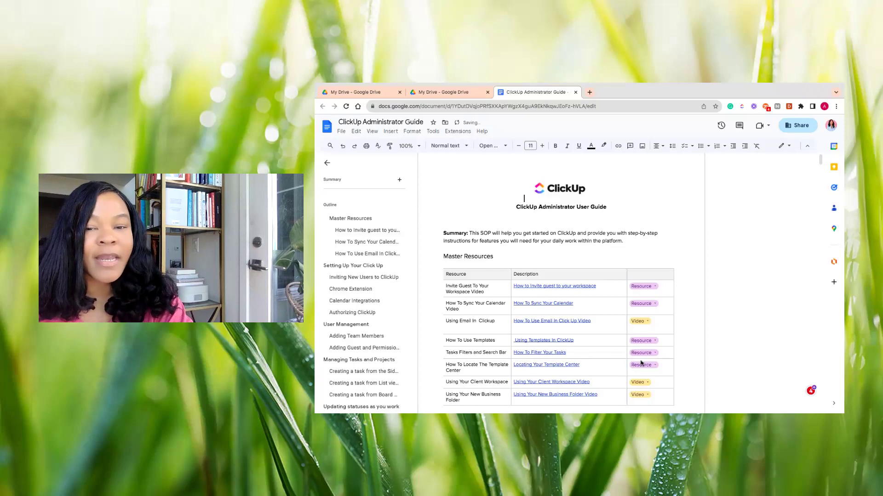
- Look through the pageless guide from the Master Resources table to the calendar sync instructions and back
{"action": "scroll", "coordinate": [683, 269], "scroll_direction": "down", "scroll_amount": 3}
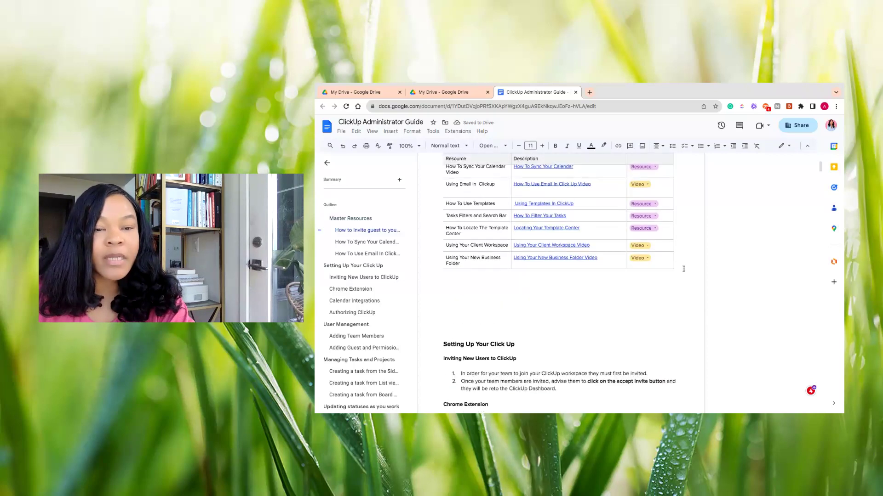
{"action": "scroll", "coordinate": [684, 269], "scroll_direction": "down", "scroll_amount": 5}
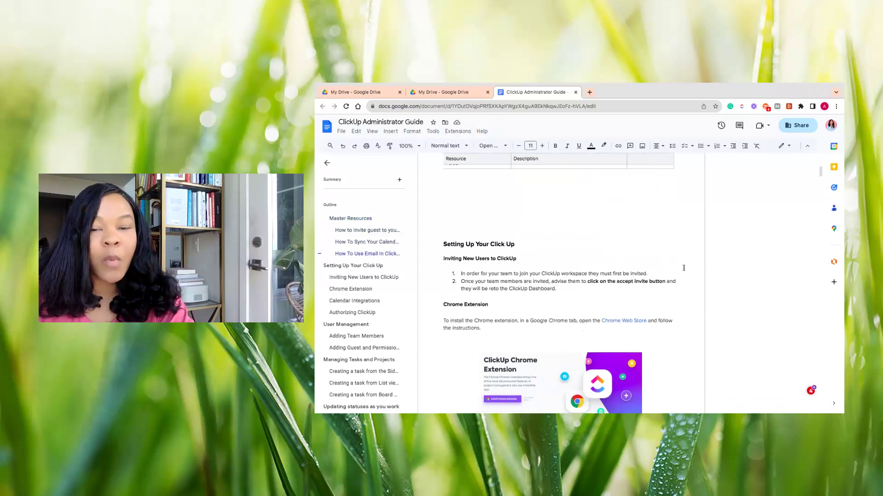
{"action": "scroll", "coordinate": [683, 268], "scroll_direction": "down", "scroll_amount": 10}
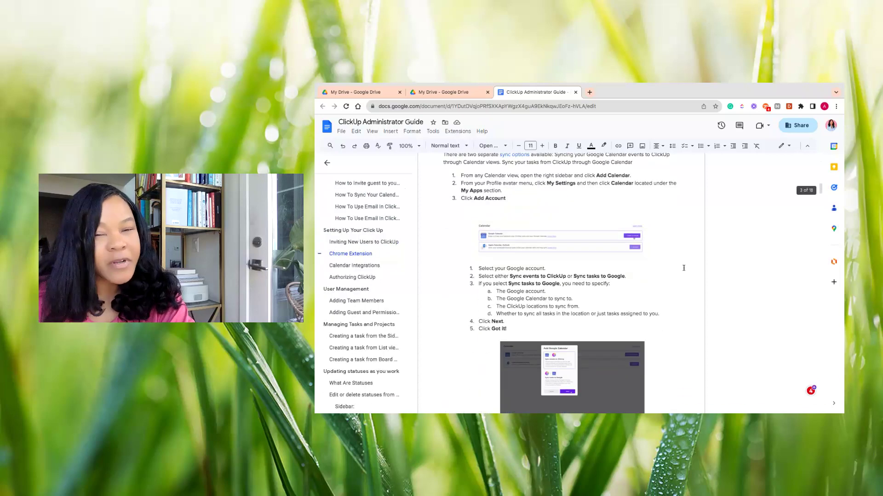
{"action": "scroll", "coordinate": [683, 268], "scroll_direction": "up", "scroll_amount": 12}
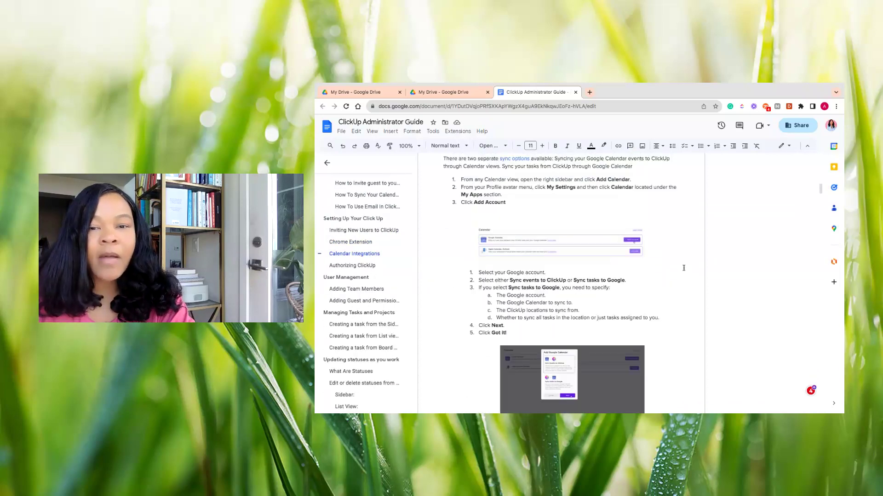
{"action": "scroll", "coordinate": [684, 268], "scroll_direction": "up", "scroll_amount": 5}
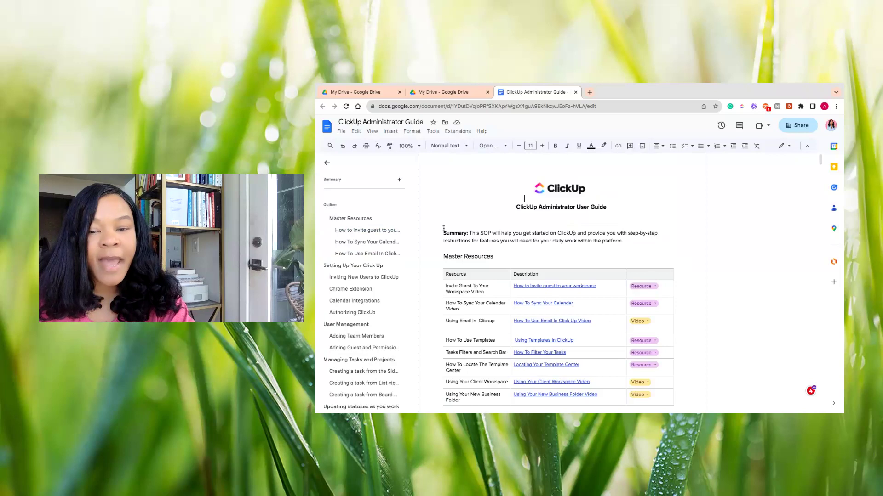
{"action": "scroll", "coordinate": [435, 233], "scroll_direction": "down", "scroll_amount": 4}
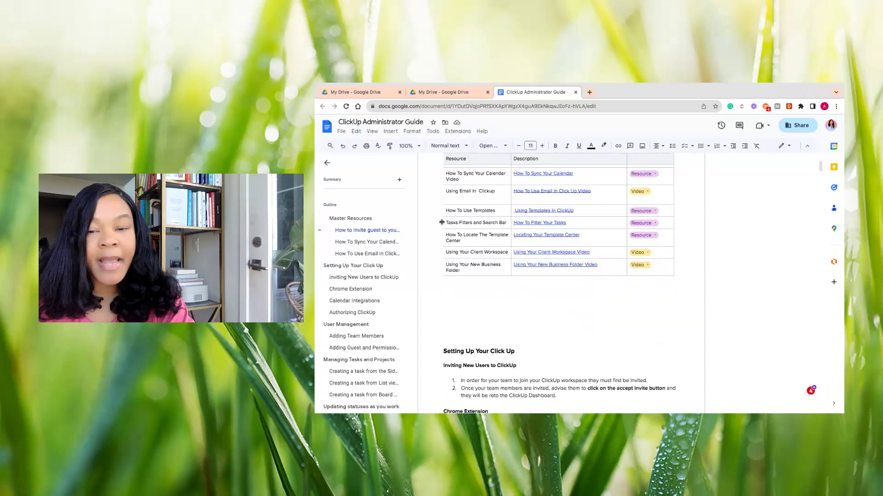
{"action": "scroll", "coordinate": [446, 222], "scroll_direction": "up", "scroll_amount": 3}
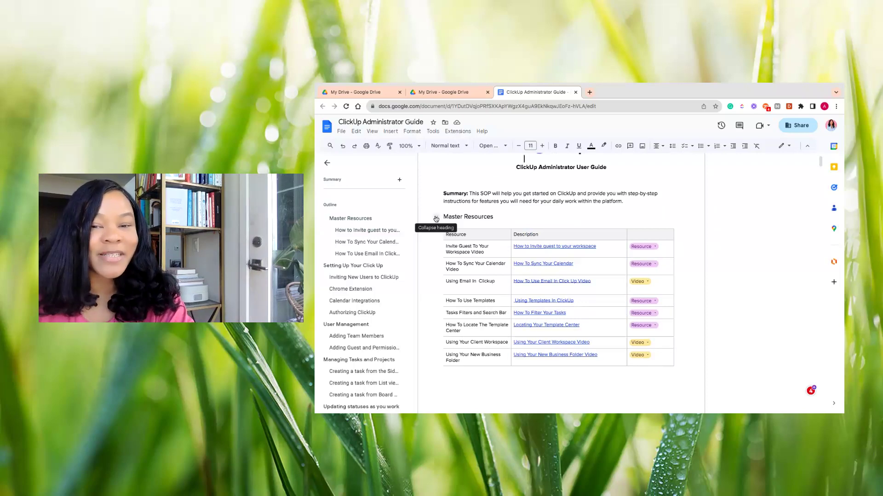
- Collapse the Master Resources, Setting Up Your Click Up, User Management, Managing Tasks and Projects, and Updating statuses as you work headings
{"action": "left_click", "coordinate": [436, 219]}
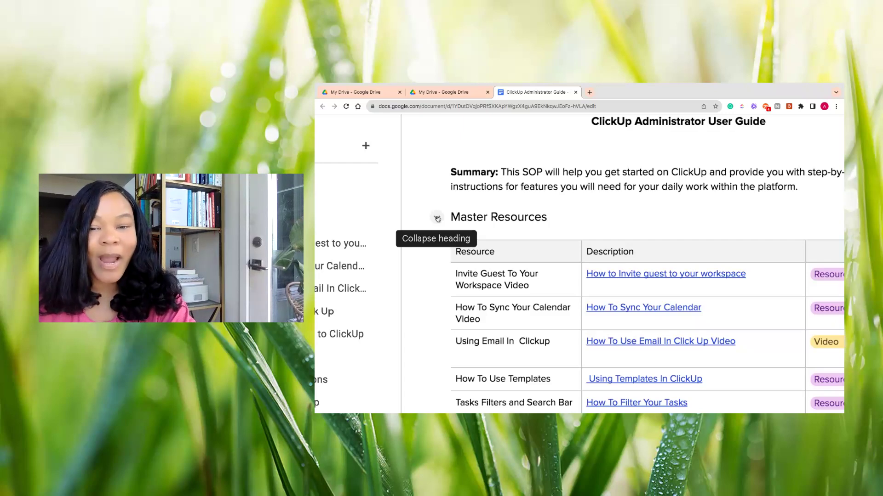
{"action": "left_click", "coordinate": [437, 219]}
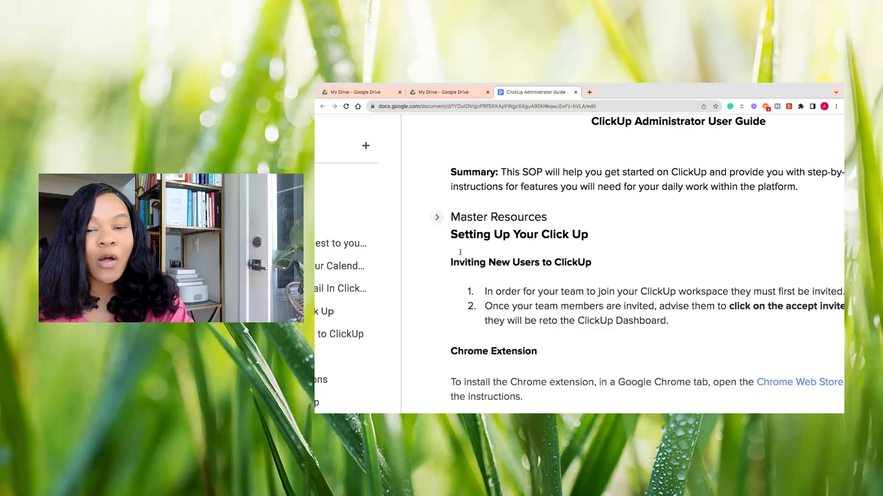
{"action": "key", "text": "ctrl+minus"}
{"action": "key", "text": "ctrl+minus"}
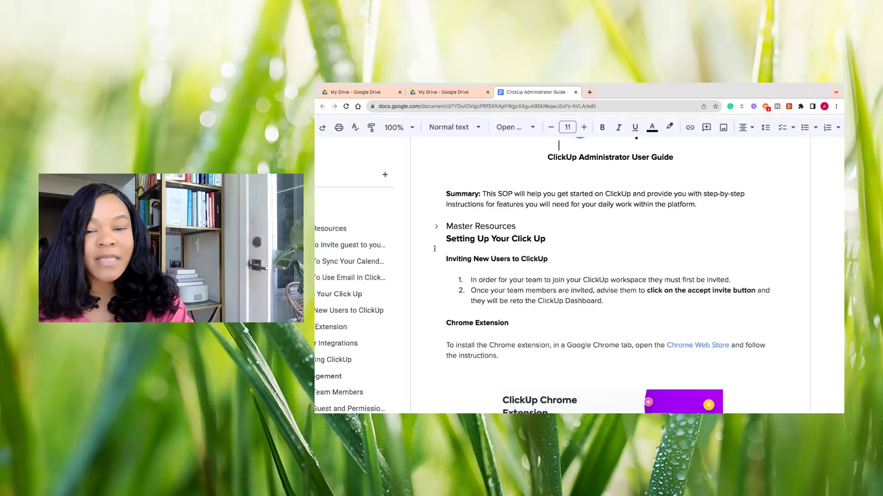
{"action": "left_click", "coordinate": [438, 227]}
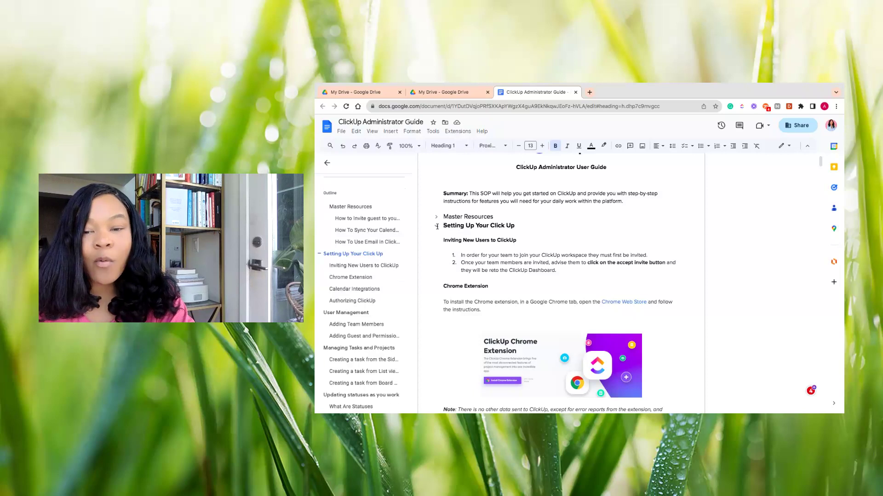
{"action": "left_click", "coordinate": [436, 226]}
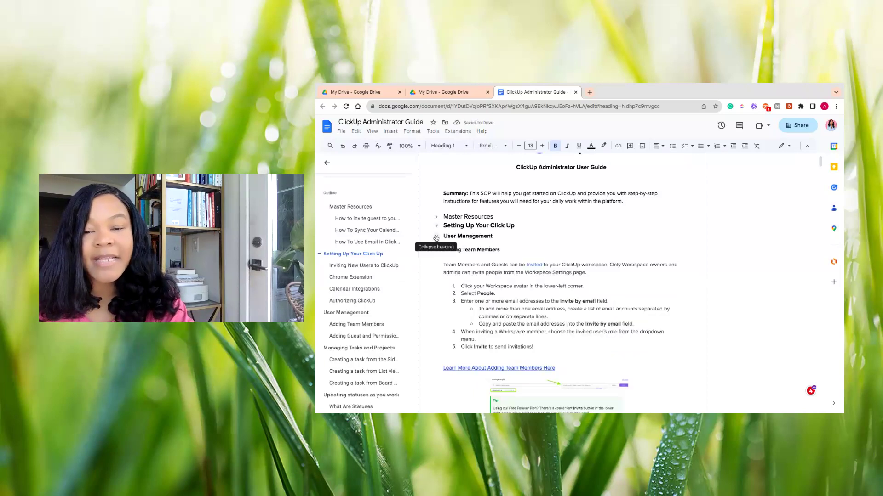
{"action": "left_click", "coordinate": [436, 238]}
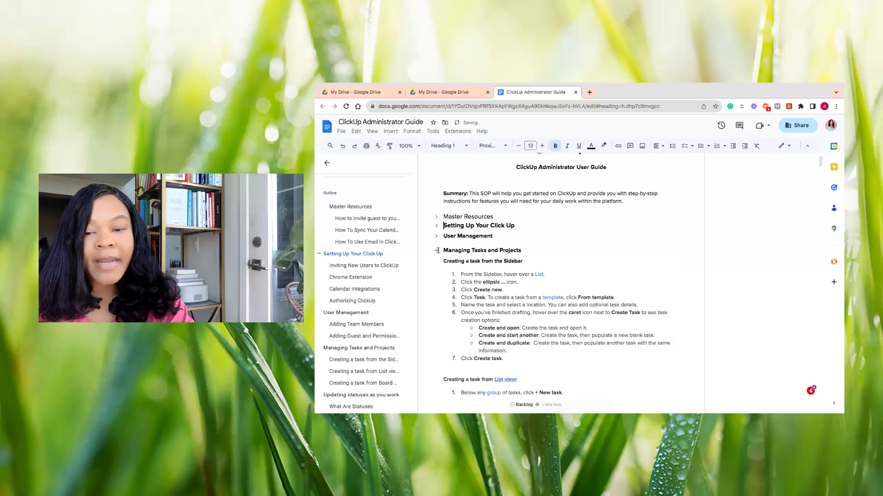
{"action": "left_click", "coordinate": [436, 251]}
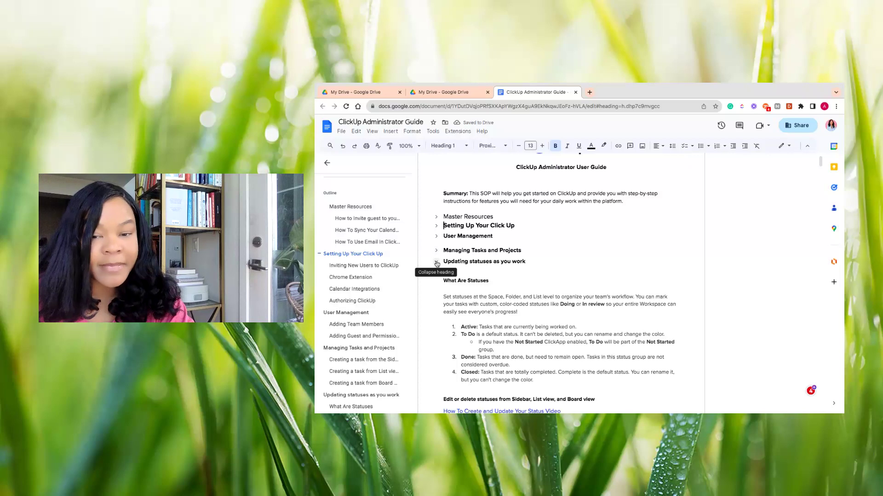
{"action": "left_click", "coordinate": [437, 263]}
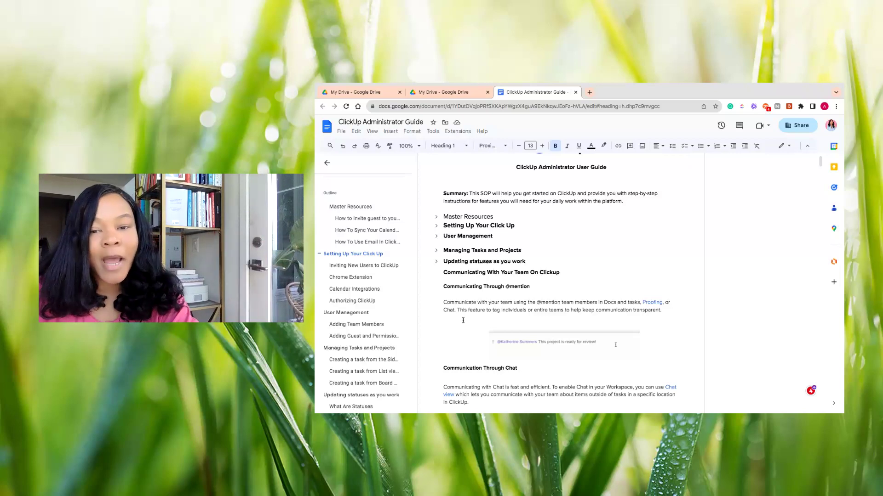
- Expand the User Management heading and review the content from adding team members through communicating with email
{"action": "left_click", "coordinate": [435, 237]}
{"action": "scroll", "coordinate": [470, 254], "scroll_direction": "down", "scroll_amount": 4}
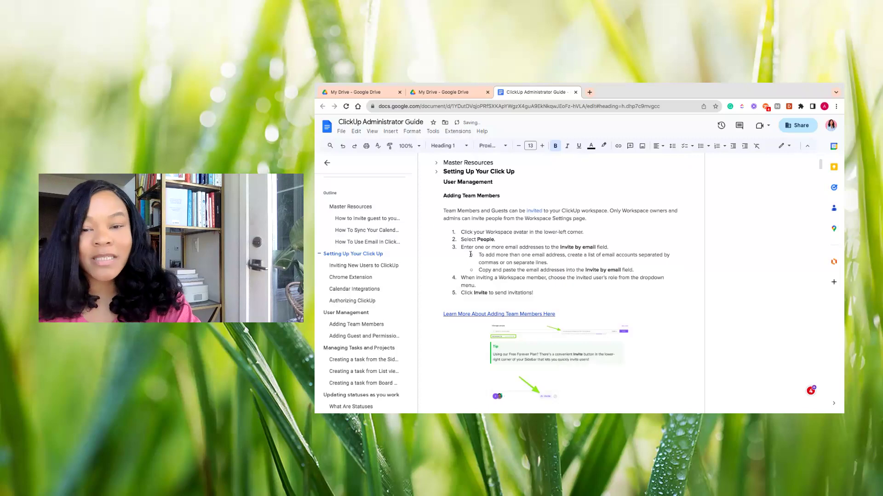
{"action": "scroll", "coordinate": [471, 254], "scroll_direction": "down", "scroll_amount": 5}
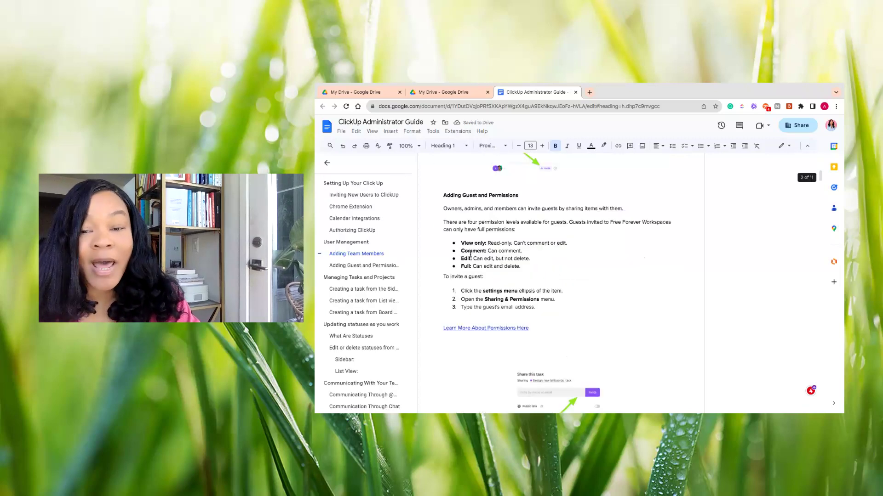
{"action": "scroll", "coordinate": [471, 251], "scroll_direction": "down", "scroll_amount": 8}
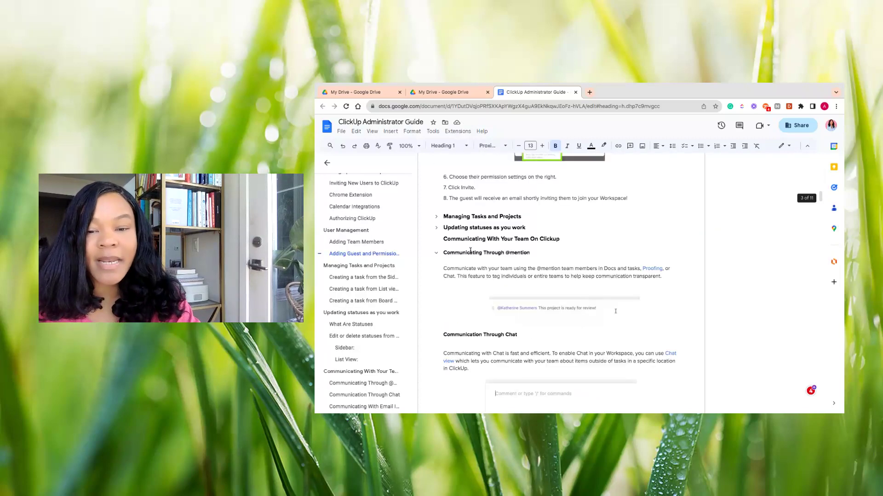
{"action": "scroll", "coordinate": [470, 251], "scroll_direction": "up", "scroll_amount": 1}
{"action": "scroll", "coordinate": [459, 256], "scroll_direction": "down", "scroll_amount": 5}
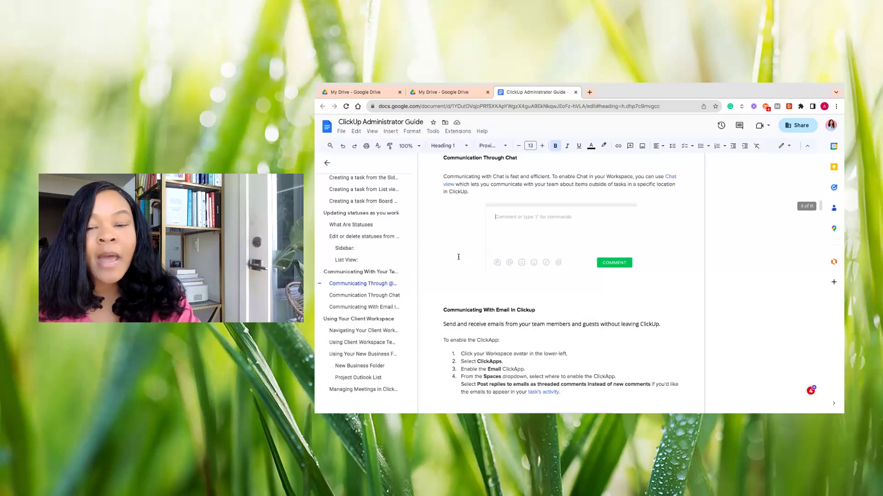
{"action": "scroll", "coordinate": [458, 256], "scroll_direction": "down", "scroll_amount": 2}
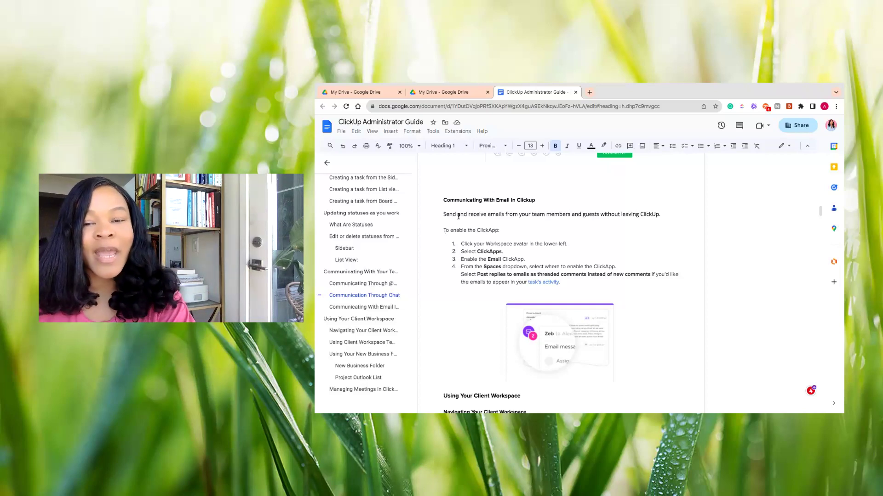
{"action": "scroll", "coordinate": [459, 216], "scroll_direction": "up", "scroll_amount": 15}
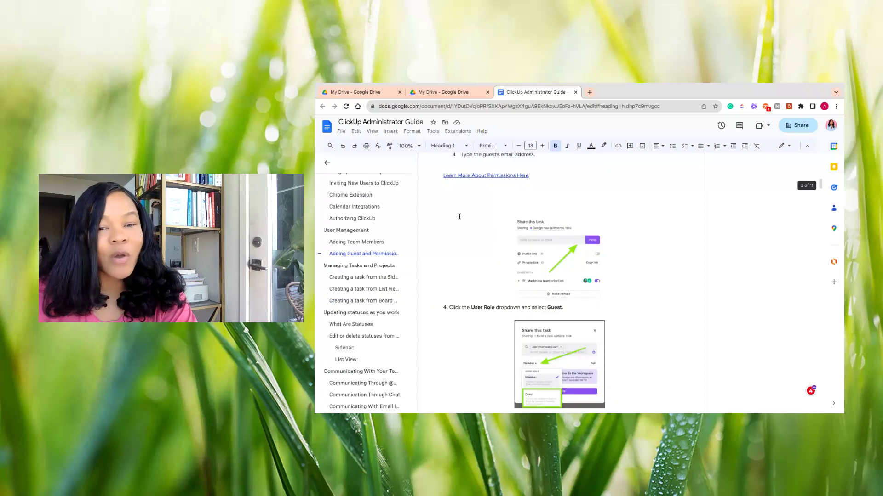
{"action": "scroll", "coordinate": [459, 217], "scroll_direction": "up", "scroll_amount": 10}
{"action": "scroll", "coordinate": [458, 216], "scroll_direction": "down", "scroll_amount": 3}
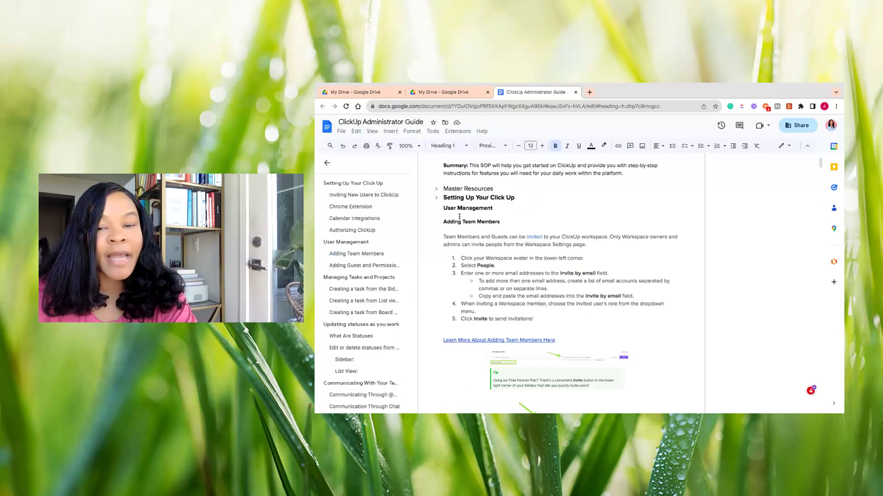
- Expand the Master Resources heading and view the dropdown options for the Invite Guest To Your Workspace Video row
{"action": "left_click", "coordinate": [436, 187]}
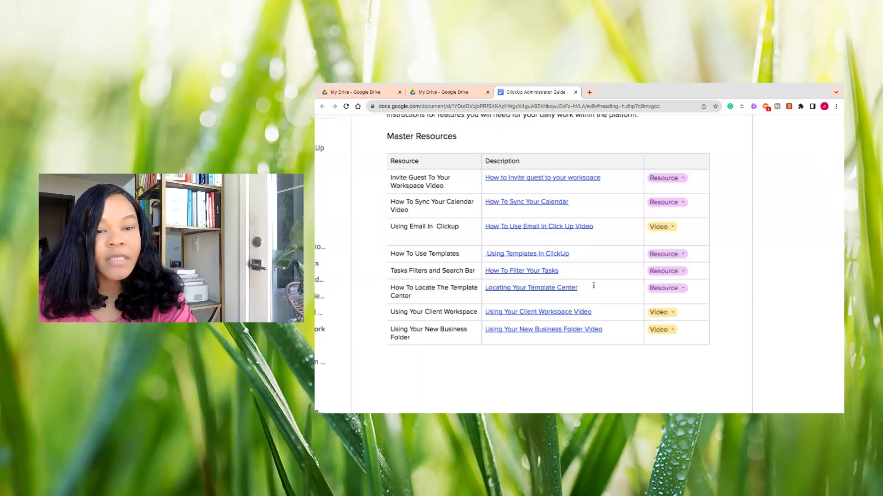
{"action": "left_click", "coordinate": [672, 176]}
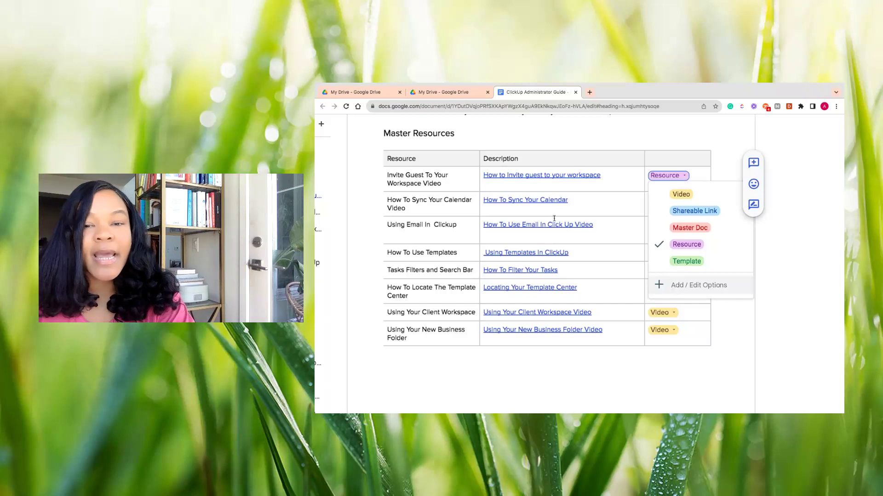
- Add two blank lines below the Master Resources heading, and open and dismiss the introduction to custom building blocks
{"action": "left_click", "coordinate": [515, 137]}
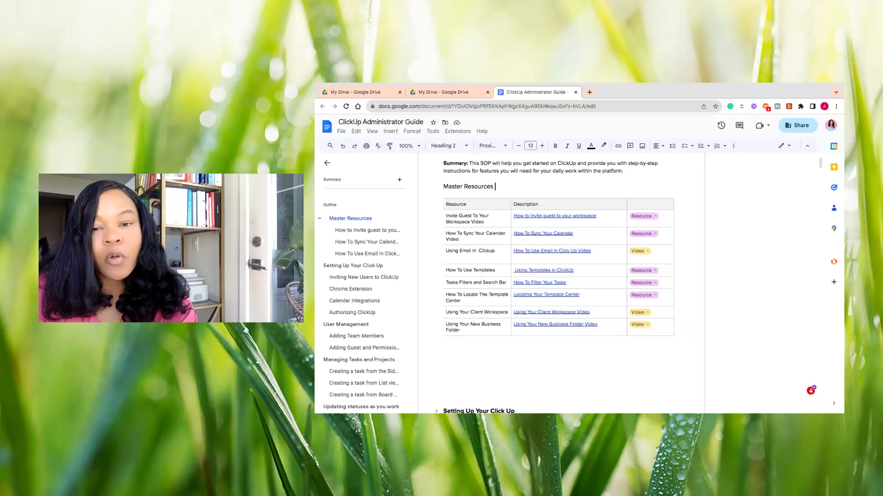
{"action": "key", "text": "Return"}
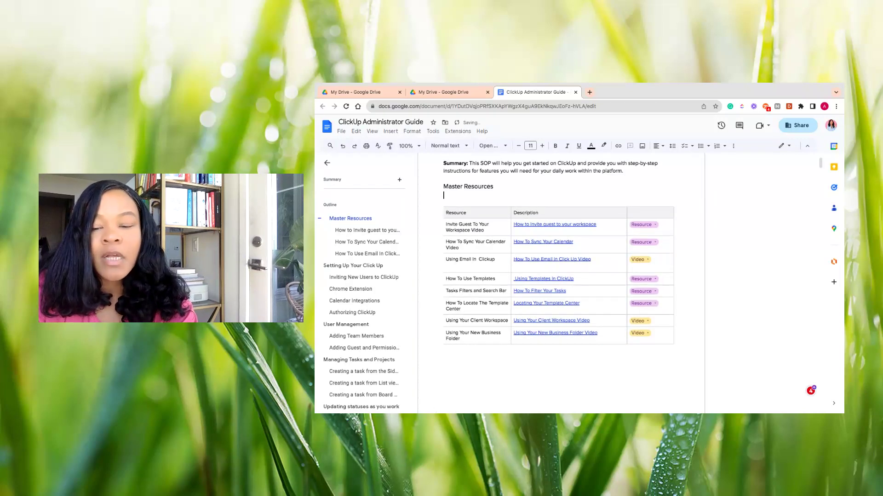
{"action": "key", "text": "Return"}
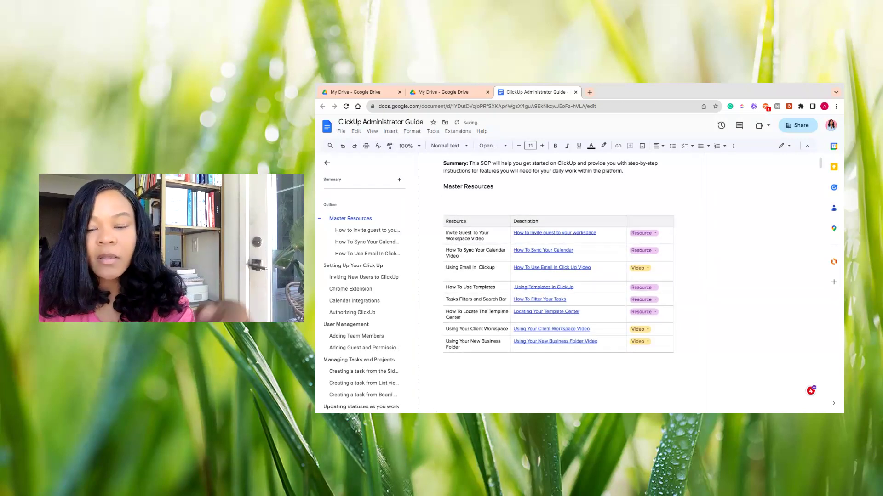
{"action": "type", "text": "@"}
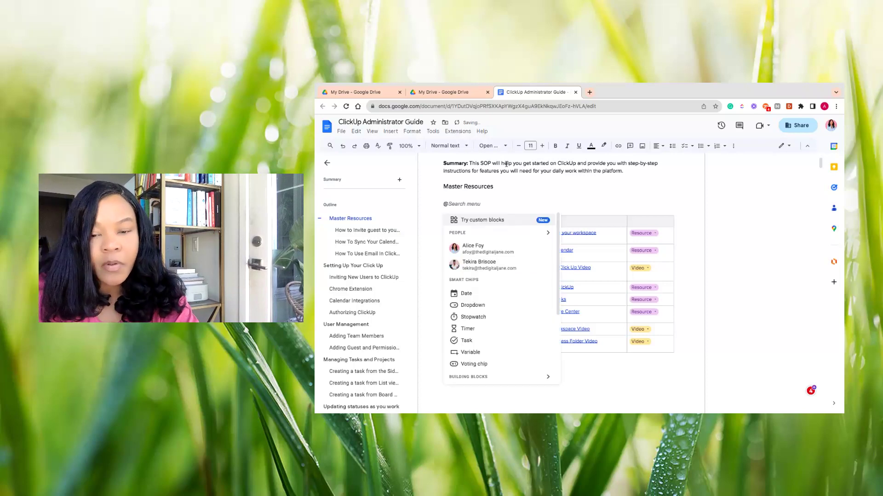
{"action": "left_click", "coordinate": [515, 224]}
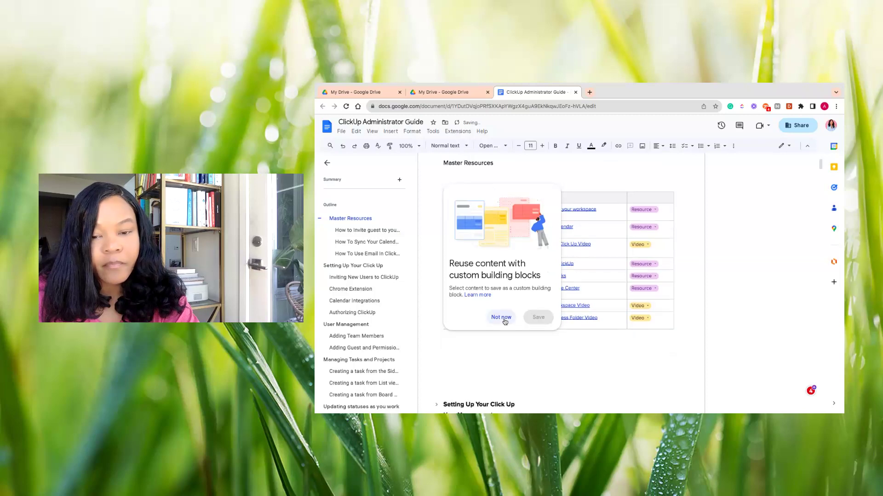
{"action": "left_click", "coordinate": [501, 317]}
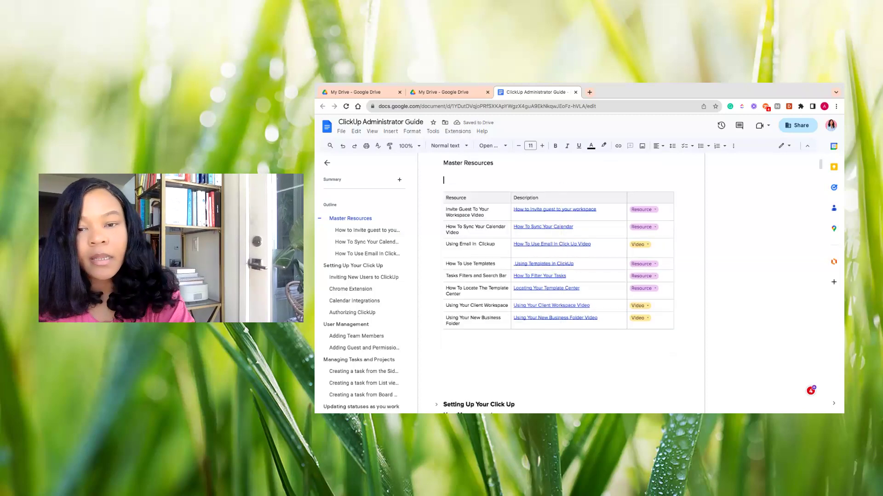
- Insert a Product roadmap building block between the Master Resources heading and the resources table
{"action": "type", "text": "@"}
{"action": "scroll", "coordinate": [486, 317], "scroll_direction": "down", "scroll_amount": 1}
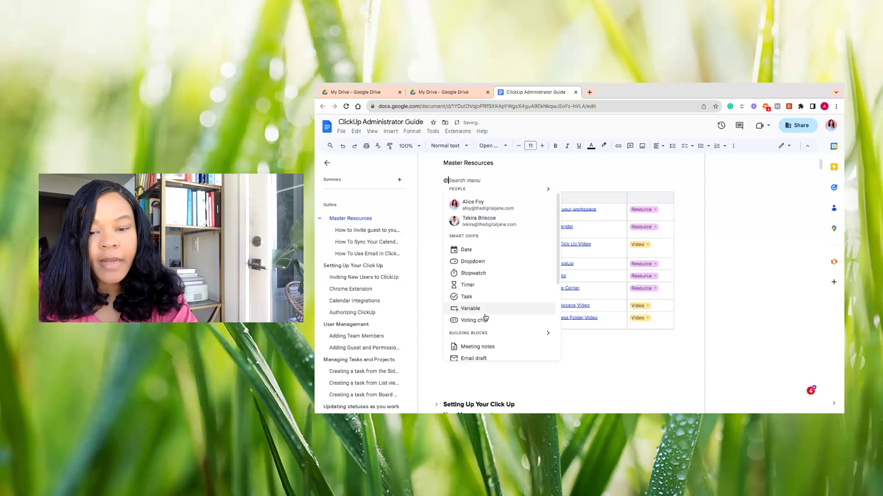
{"action": "scroll", "coordinate": [485, 317], "scroll_direction": "down", "scroll_amount": 2}
{"action": "scroll", "coordinate": [486, 317], "scroll_direction": "down", "scroll_amount": 3}
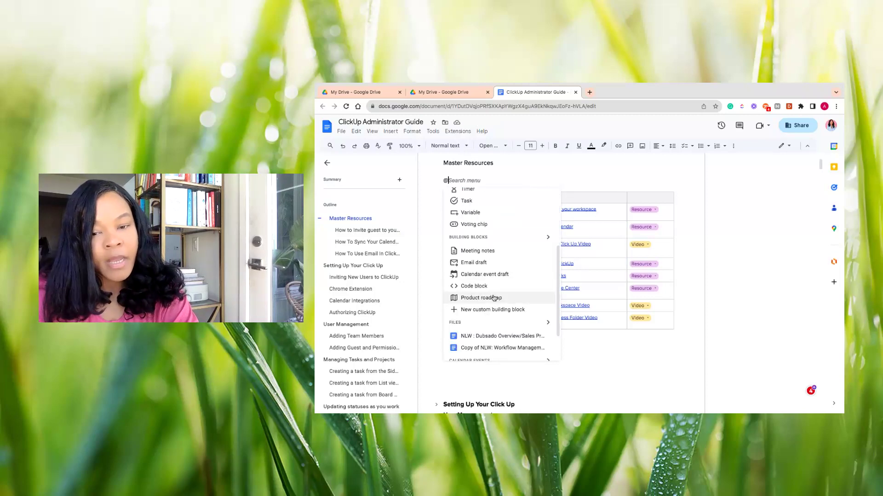
{"action": "key", "text": "Return"}
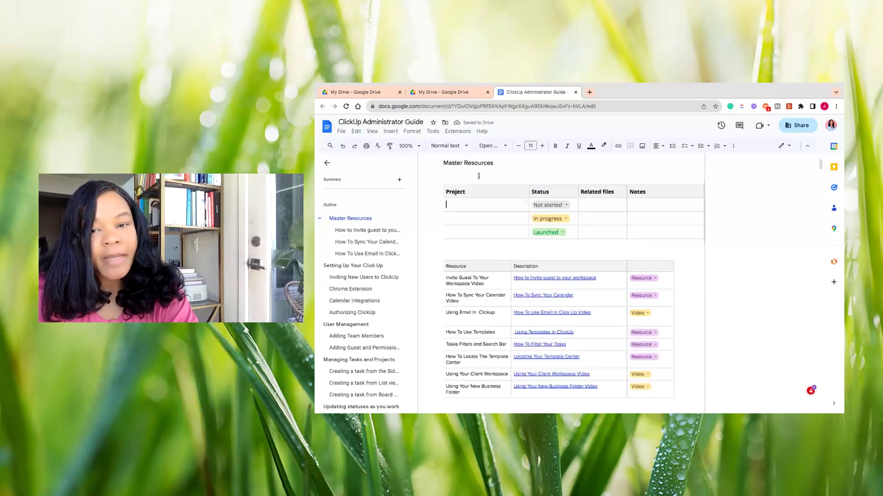
- Insert a blank three-row table between the Master Resources heading and the product roadmap table
{"action": "left_click", "coordinate": [411, 133]}
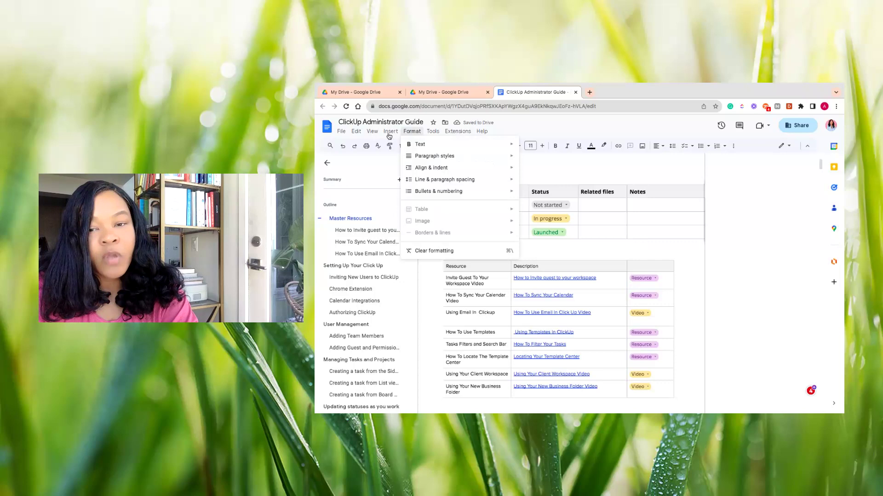
{"action": "mouse_move", "coordinate": [389, 134]}
{"action": "mouse_move", "coordinate": [468, 156]}
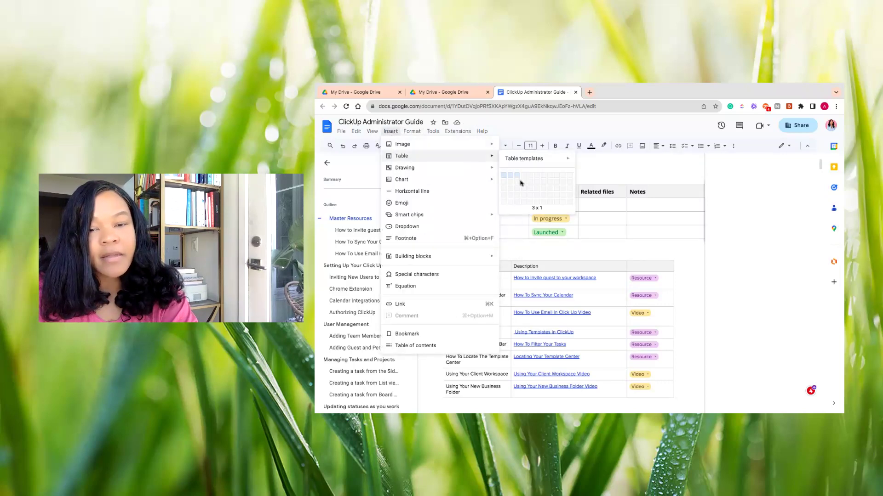
{"action": "left_click", "coordinate": [520, 187]}
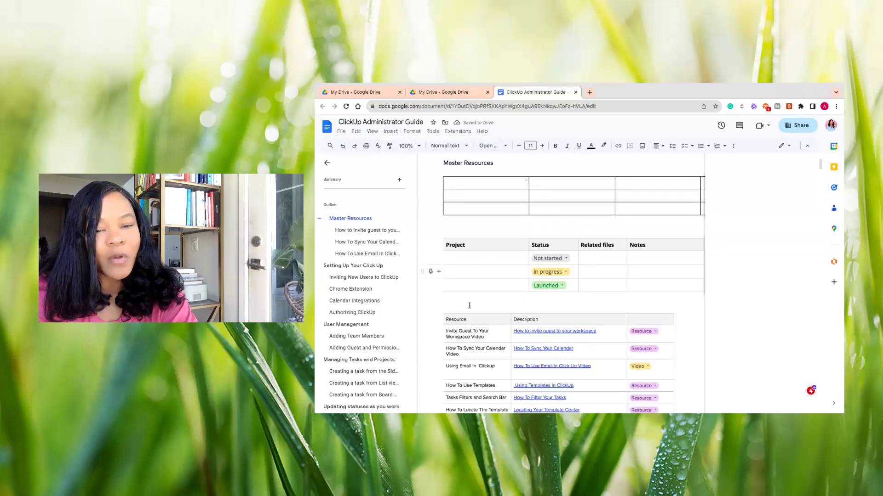
- Rename the Not started option of the roadmap's Launch status dropdown to Example 1
{"action": "left_click", "coordinate": [472, 243]}
{"action": "triple_click", "coordinate": [472, 243]}
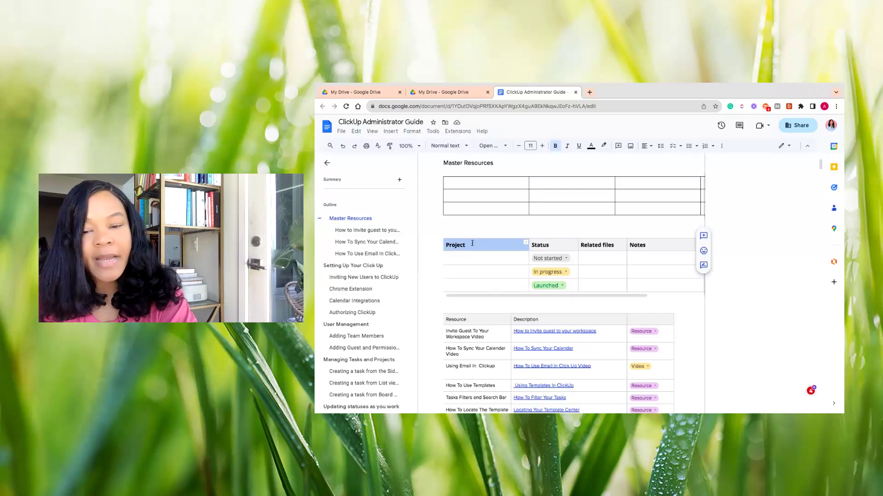
{"action": "scroll", "coordinate": [549, 220], "scroll_direction": "down", "scroll_amount": 1}
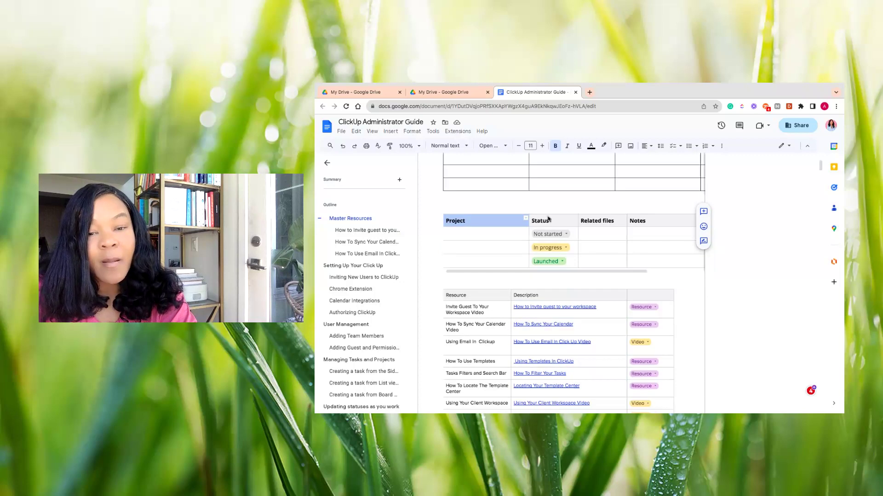
{"action": "left_click", "coordinate": [555, 234]}
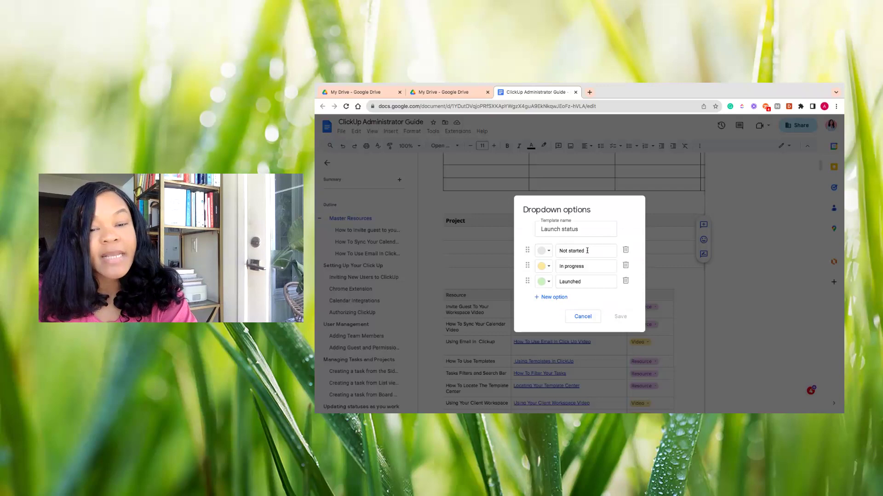
{"action": "triple_click", "coordinate": [587, 251]}
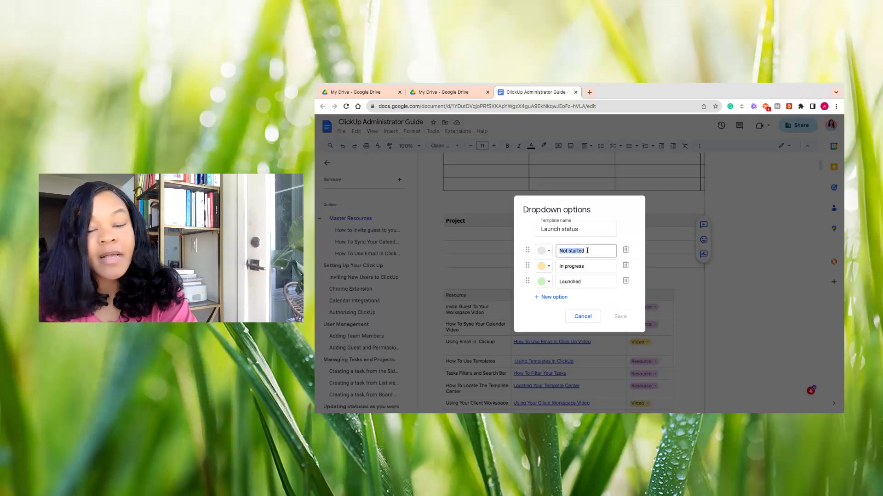
{"action": "type", "text": "Exa"}
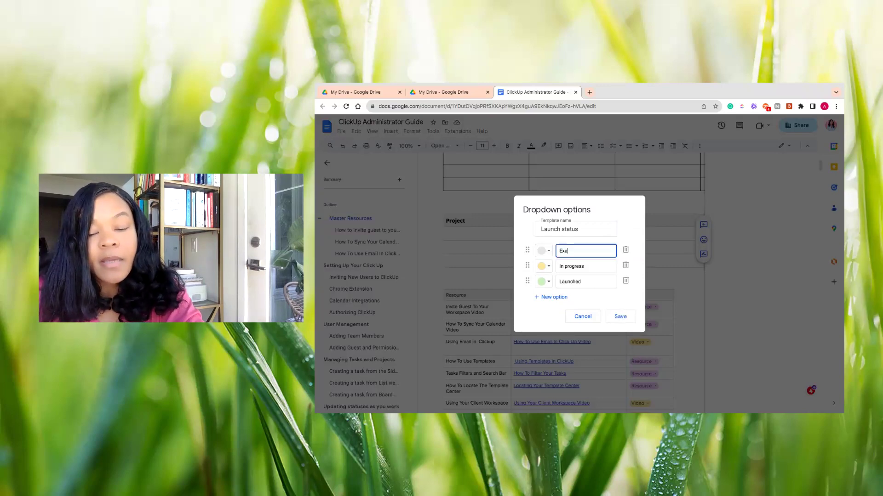
{"action": "type", "text": "mple 1"}
{"action": "key", "text": "Tab"}
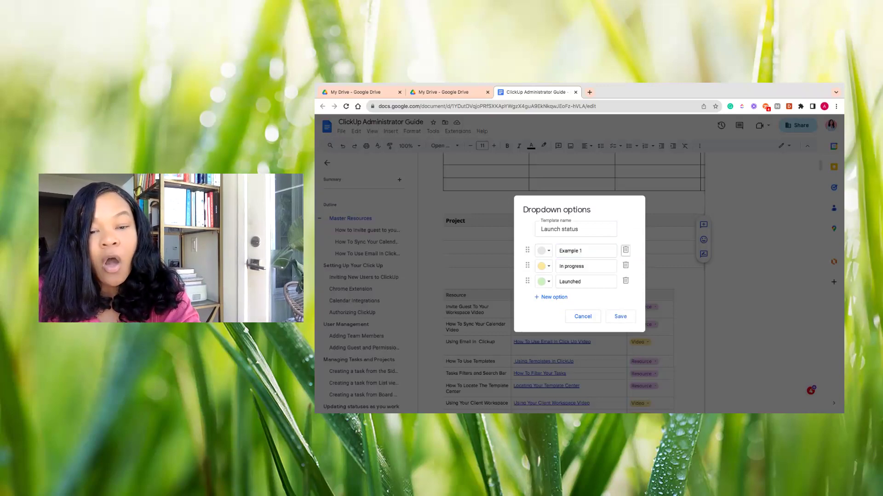
- Rename the In progress option to Email 2 for all matching dropdowns and assign it as the first roadmap row's status
{"action": "left_click", "coordinate": [597, 265]}
{"action": "type", "text": "Email 2"}
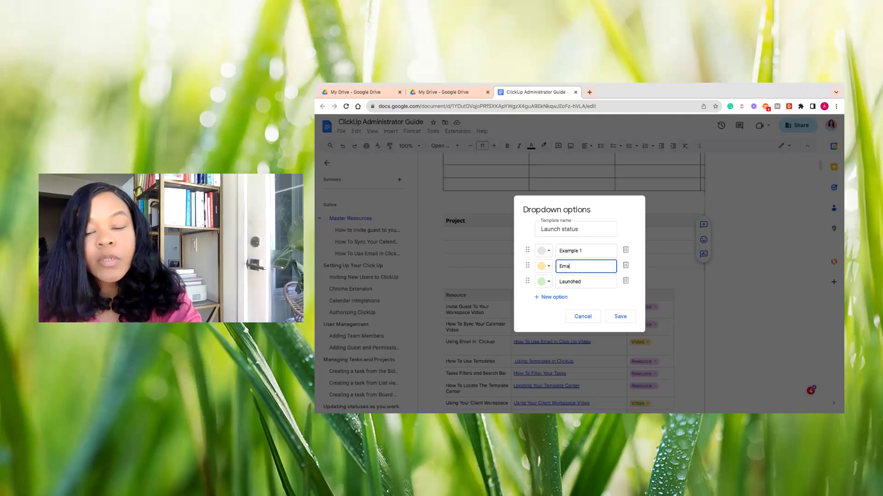
{"action": "left_click", "coordinate": [596, 285]}
{"action": "double_click", "coordinate": [596, 285]}
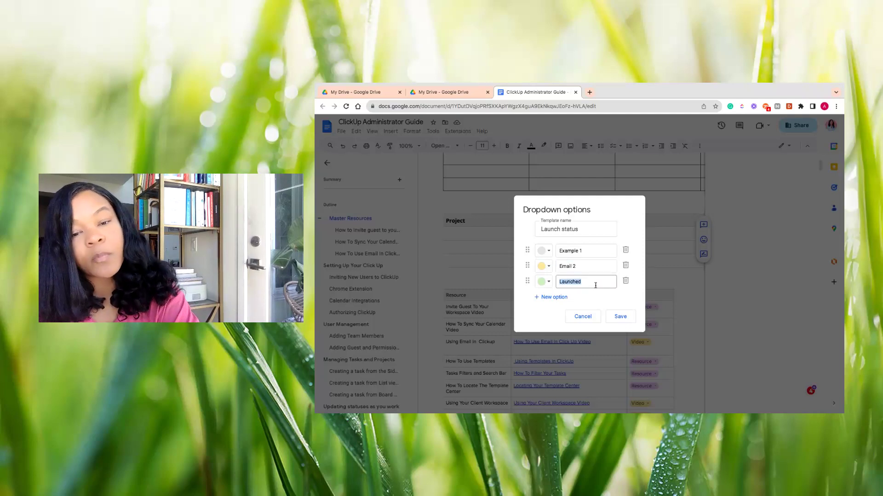
{"action": "left_click", "coordinate": [623, 318]}
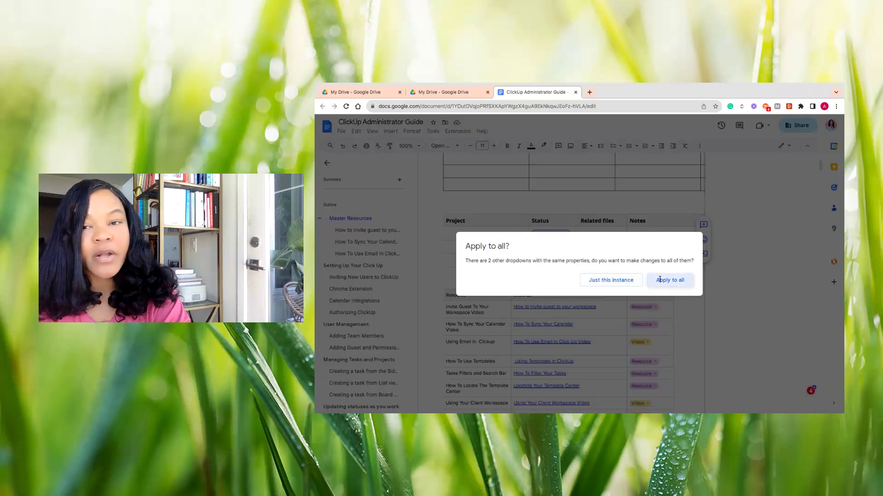
{"action": "left_click", "coordinate": [659, 280]}
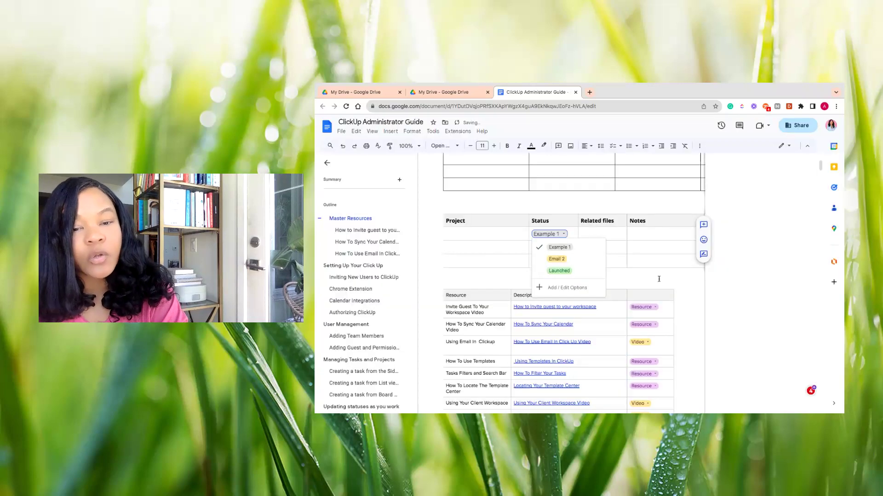
{"action": "left_click", "coordinate": [563, 259]}
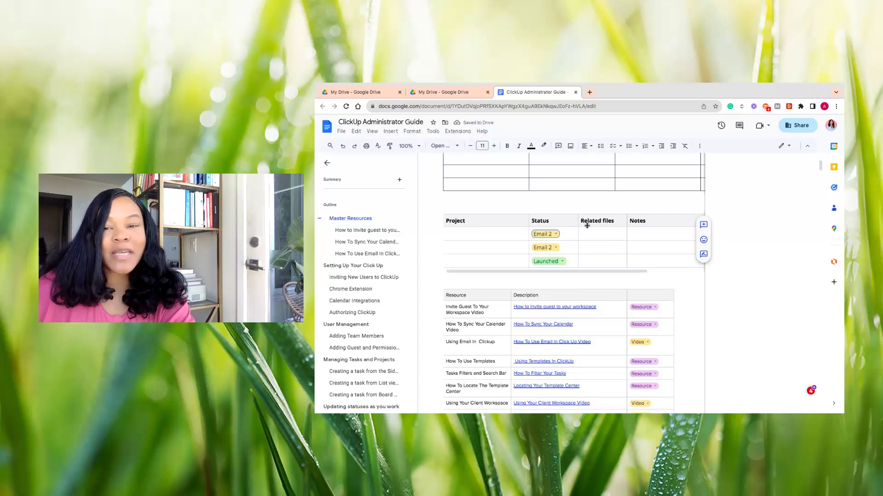
- Review the guide from the Master Resources tables through the Adding Guest and Permissions instructions and return to the title
{"action": "scroll", "coordinate": [479, 239], "scroll_direction": "up", "scroll_amount": 3}
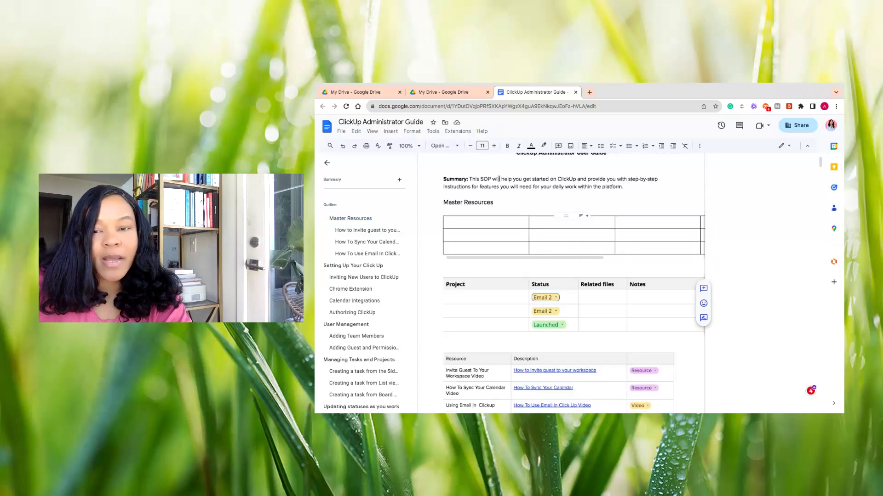
{"action": "scroll", "coordinate": [479, 239], "scroll_direction": "down", "scroll_amount": 5}
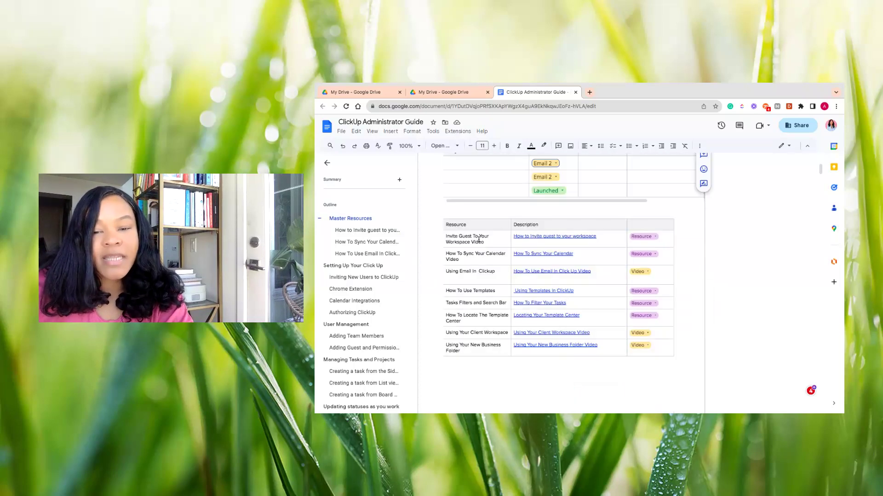
{"action": "scroll", "coordinate": [490, 332], "scroll_direction": "down", "scroll_amount": 1}
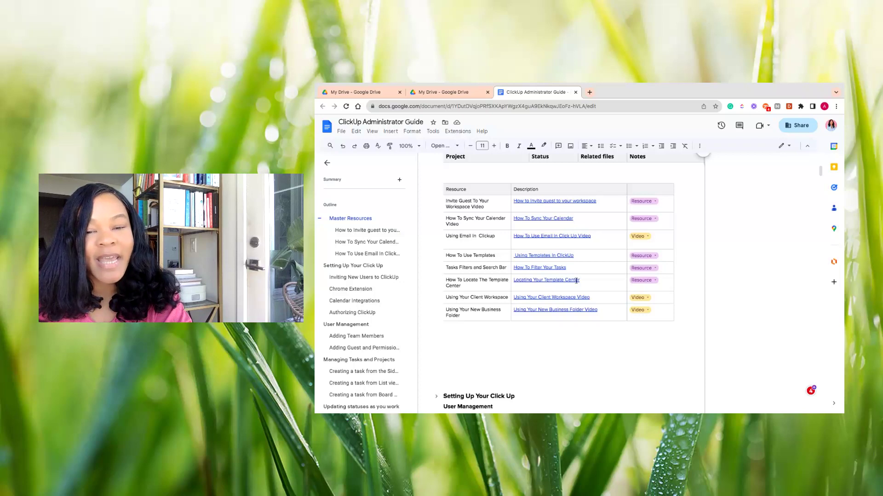
{"action": "scroll", "coordinate": [574, 291], "scroll_direction": "down", "scroll_amount": 4}
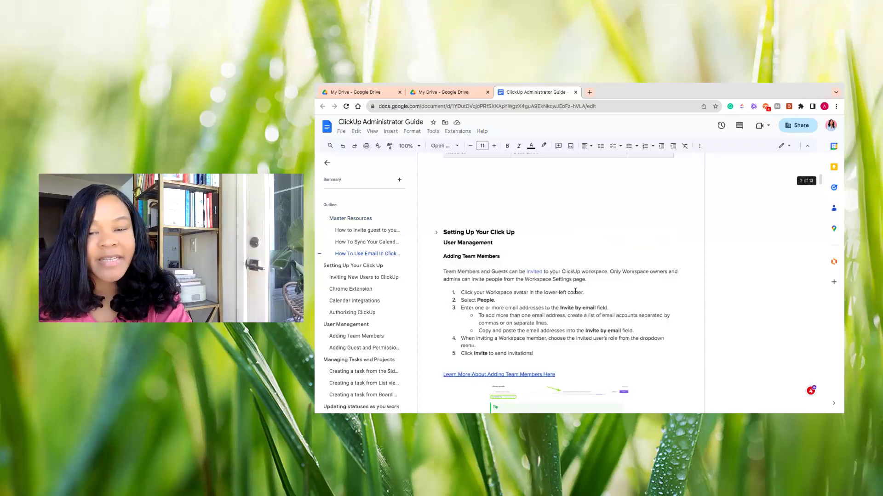
{"action": "scroll", "coordinate": [574, 291], "scroll_direction": "down", "scroll_amount": 2}
{"action": "scroll", "coordinate": [574, 291], "scroll_direction": "down", "scroll_amount": 2}
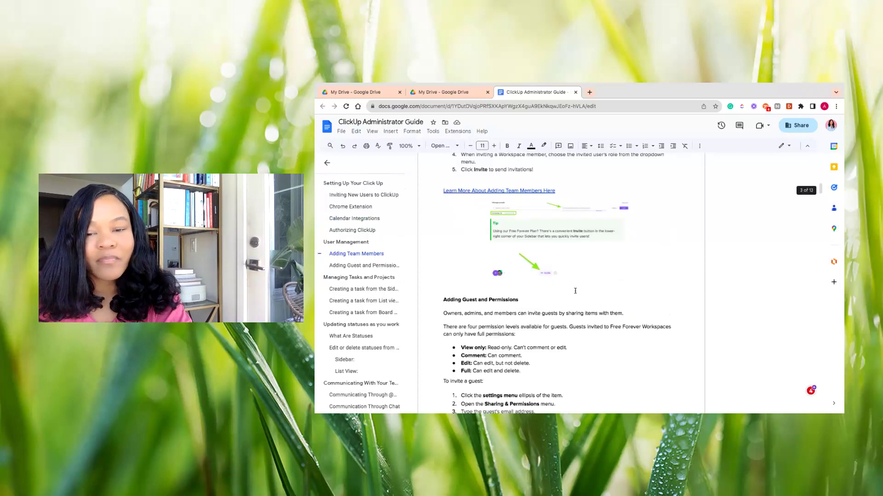
{"action": "scroll", "coordinate": [575, 291], "scroll_direction": "down", "scroll_amount": 3}
{"action": "scroll", "coordinate": [571, 270], "scroll_direction": "down", "scroll_amount": 2}
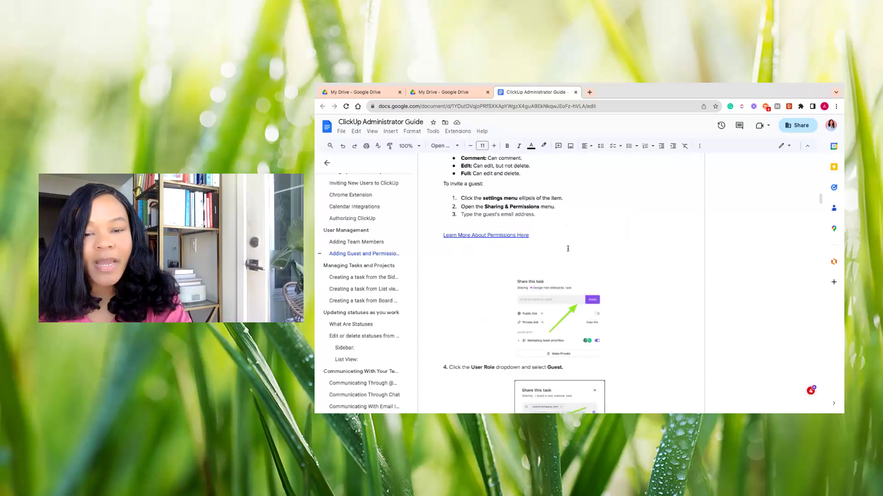
{"action": "scroll", "coordinate": [568, 232], "scroll_direction": "down", "scroll_amount": 1}
{"action": "scroll", "coordinate": [568, 231], "scroll_direction": "up", "scroll_amount": 20}
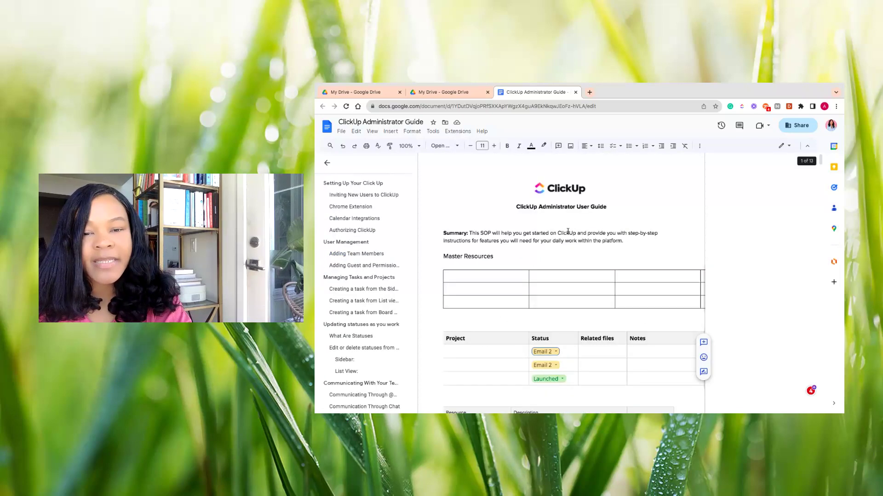
- Select the Setting Up Your Click Up heading and view the available options for expanding it or copying its link
{"action": "scroll", "coordinate": [558, 203], "scroll_direction": "down", "scroll_amount": 6}
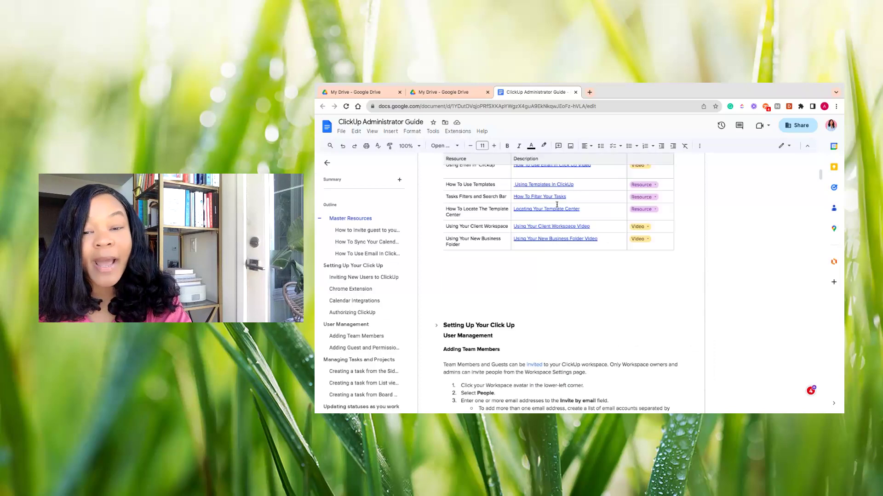
{"action": "scroll", "coordinate": [504, 191], "scroll_direction": "down", "scroll_amount": 2}
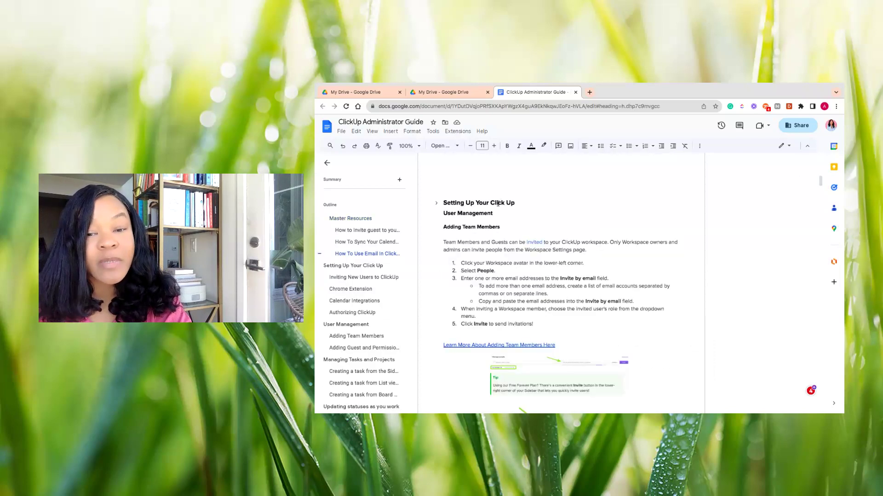
{"action": "double_click", "coordinate": [497, 203]}
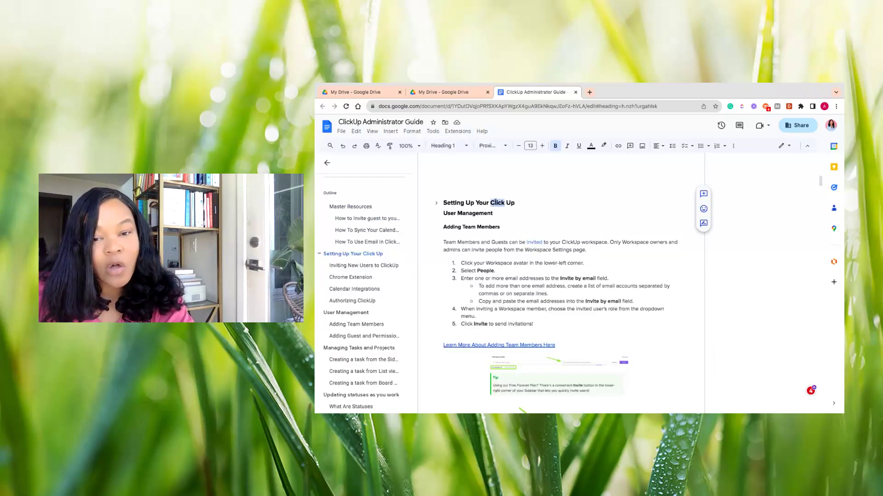
{"action": "right_click", "coordinate": [495, 203]}
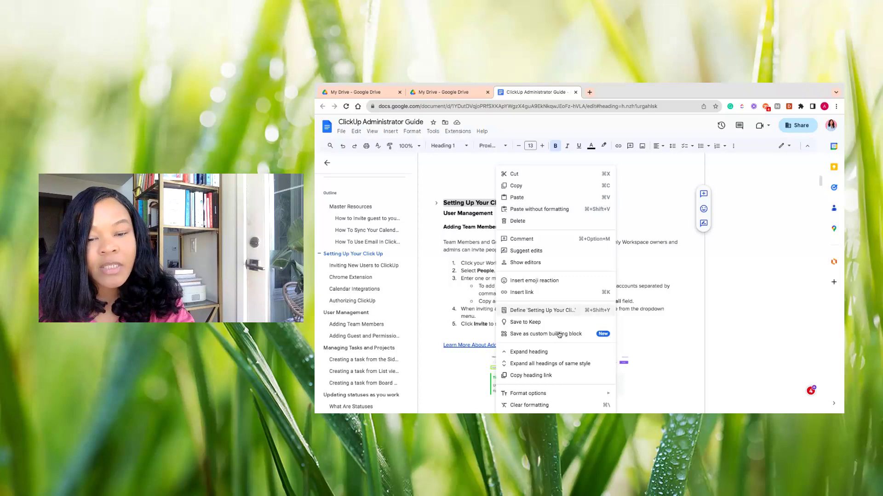
{"action": "key", "text": "Escape"}
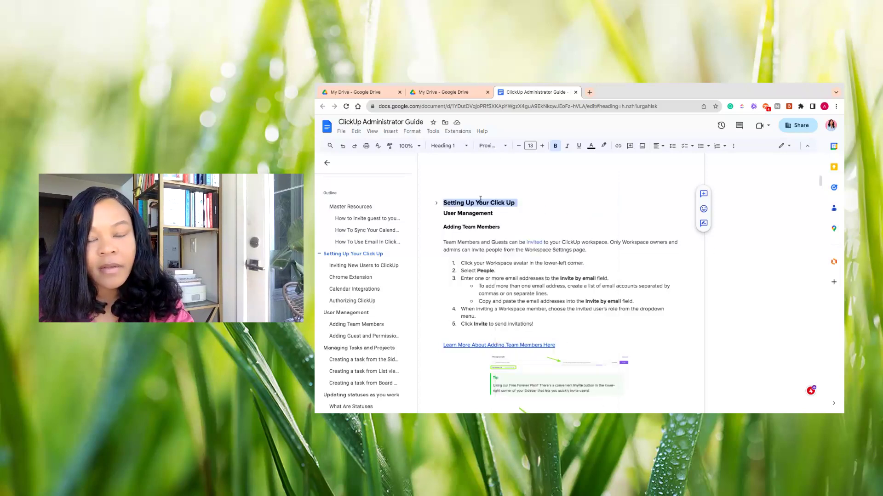
- Copy the link to the Setting Up Your Click Up heading and return to the top of the guide
{"action": "right_click", "coordinate": [480, 199]}
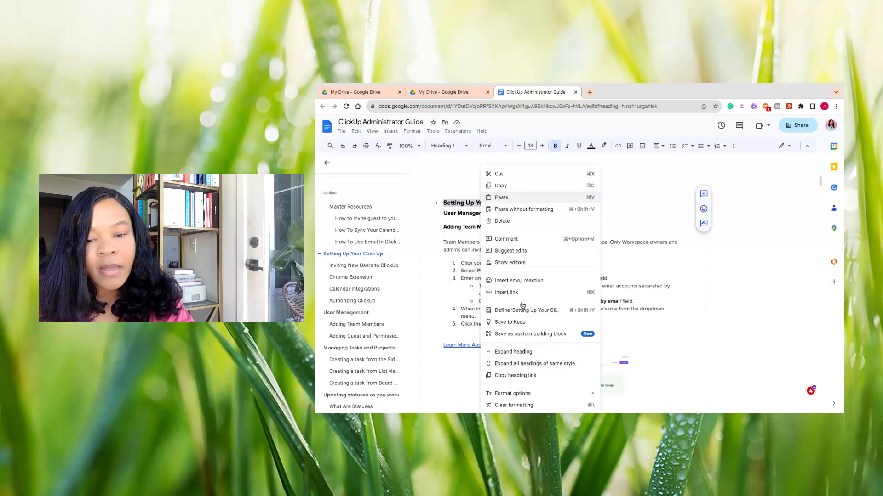
{"action": "left_click", "coordinate": [529, 376]}
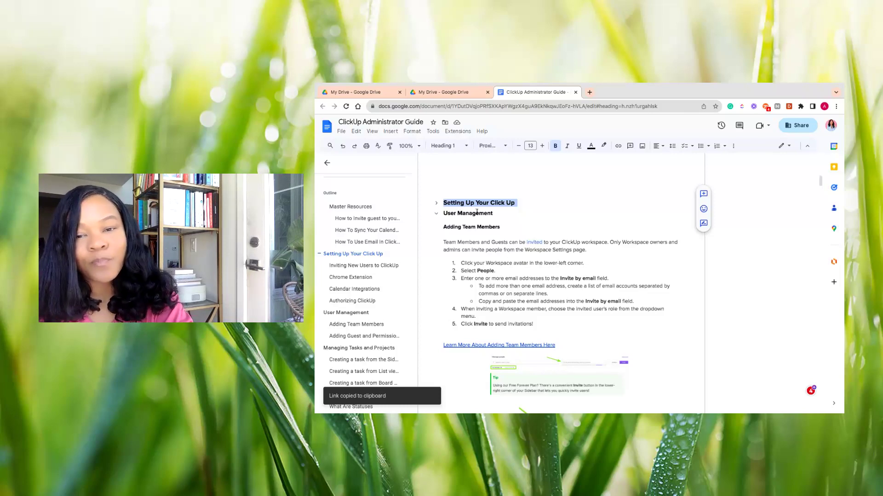
{"action": "scroll", "coordinate": [477, 213], "scroll_direction": "up", "scroll_amount": 3}
{"action": "scroll", "coordinate": [476, 214], "scroll_direction": "up", "scroll_amount": 3}
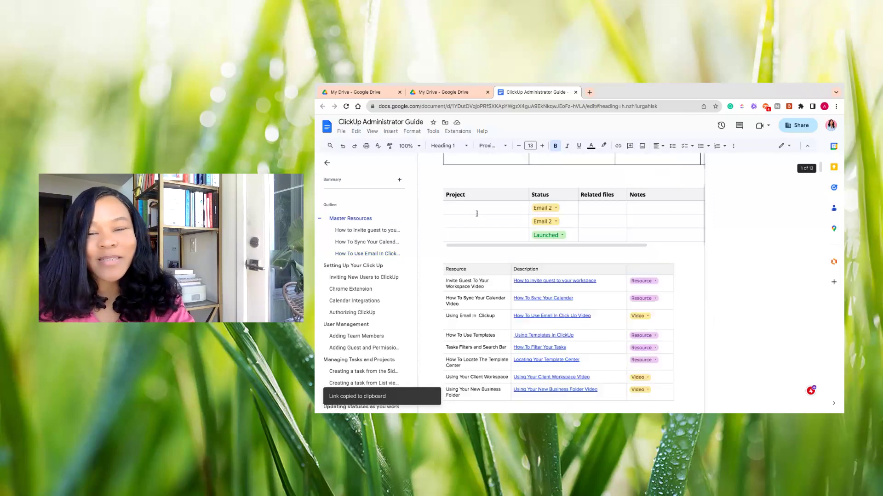
{"action": "scroll", "coordinate": [477, 214], "scroll_direction": "up", "scroll_amount": 3}
{"action": "scroll", "coordinate": [477, 213], "scroll_direction": "down", "scroll_amount": 1}
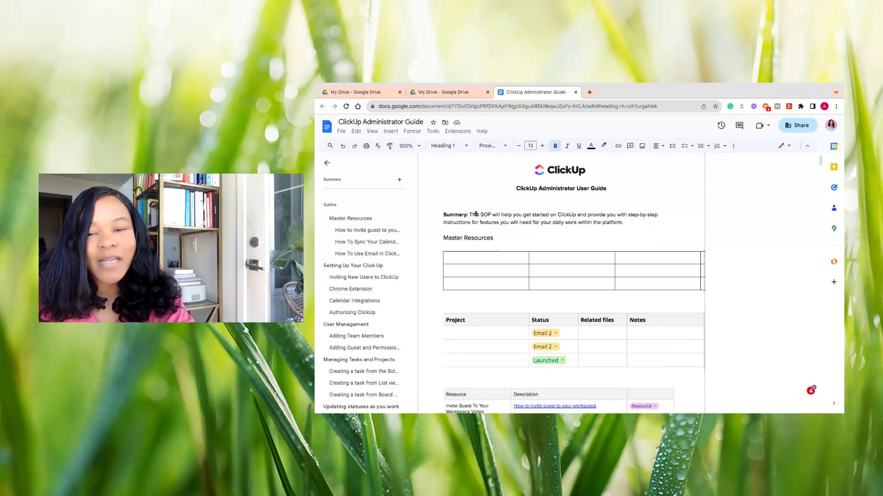
- View the title, assignee and date fields of a new Task chip below the resource table, and dismiss it without assigning a task
{"action": "scroll", "coordinate": [477, 214], "scroll_direction": "down", "scroll_amount": 4}
{"action": "scroll", "coordinate": [461, 206], "scroll_direction": "down", "scroll_amount": 3}
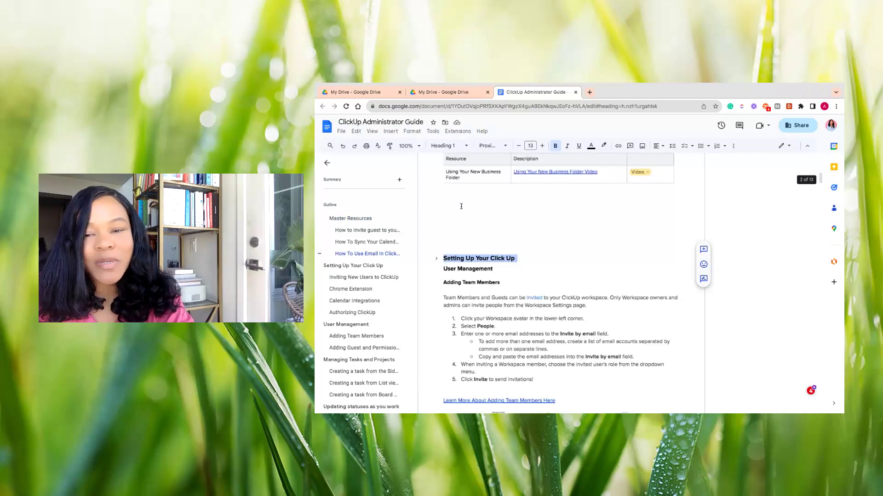
{"action": "left_click", "coordinate": [461, 206]}
{"action": "type", "text": "@"}
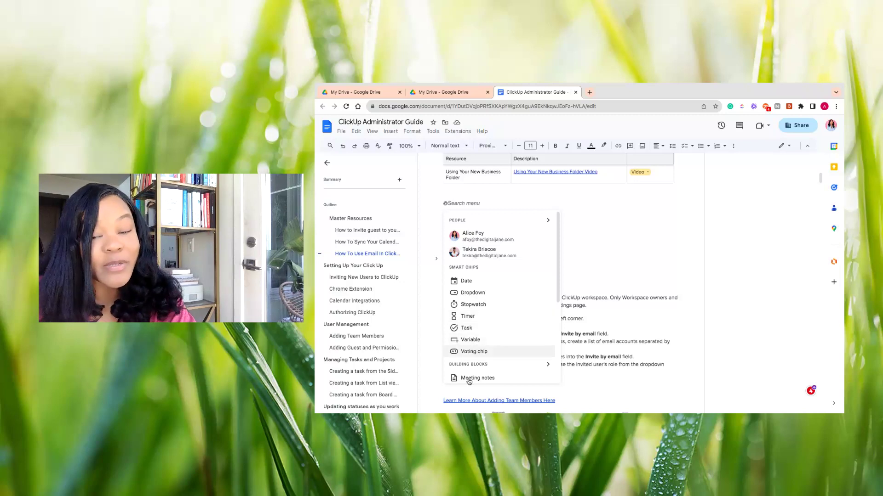
{"action": "left_click", "coordinate": [481, 327]}
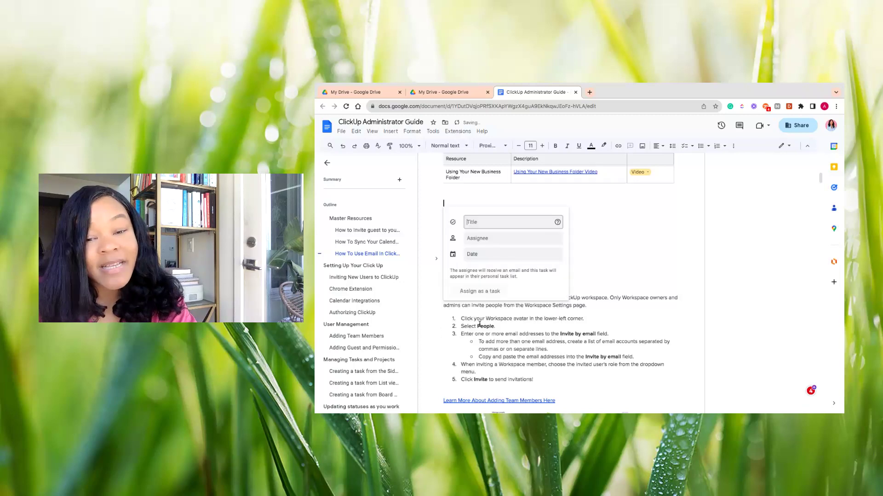
{"action": "scroll", "coordinate": [512, 237], "scroll_direction": "up", "scroll_amount": 2}
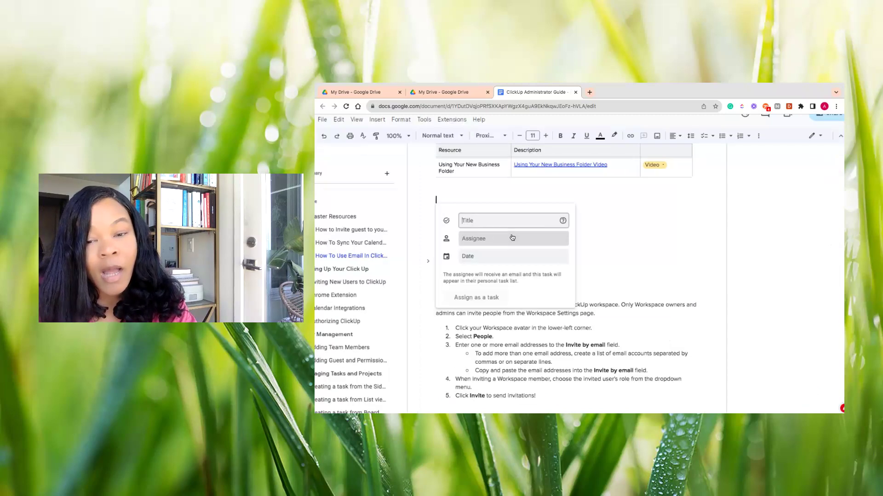
{"action": "scroll", "coordinate": [512, 237], "scroll_direction": "up", "scroll_amount": 2}
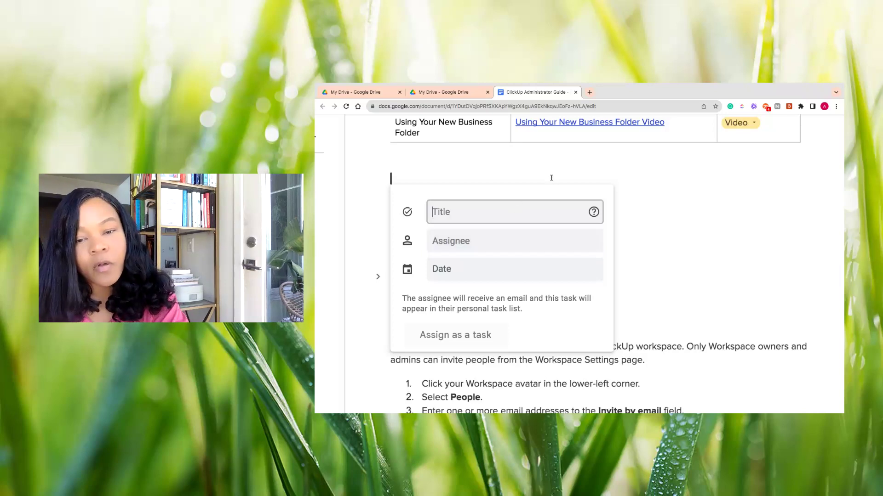
{"action": "left_click", "coordinate": [541, 156]}
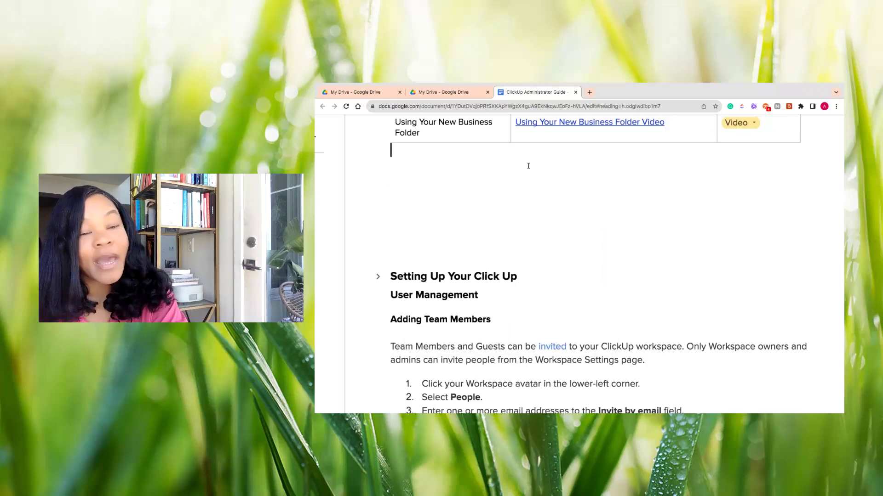
- Collapse the Master Resources section and expand it again
{"action": "scroll", "coordinate": [528, 166], "scroll_direction": "up", "scroll_amount": 3}
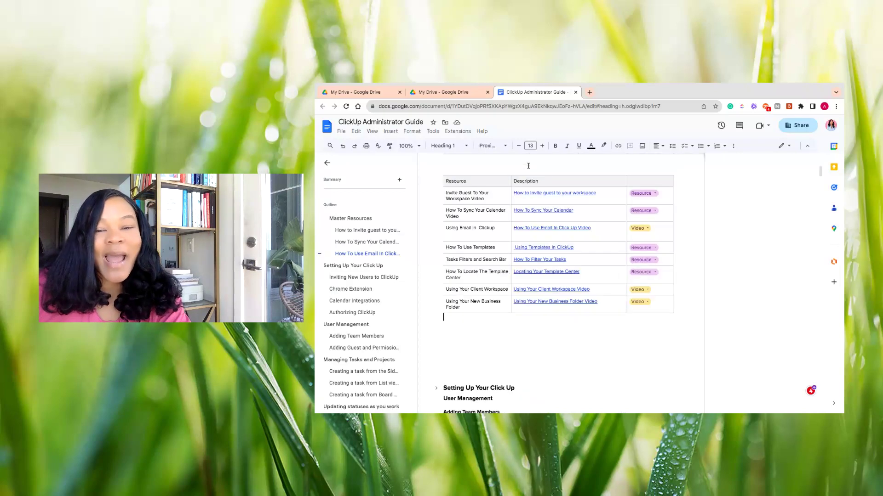
{"action": "scroll", "coordinate": [528, 166], "scroll_direction": "up", "scroll_amount": 5}
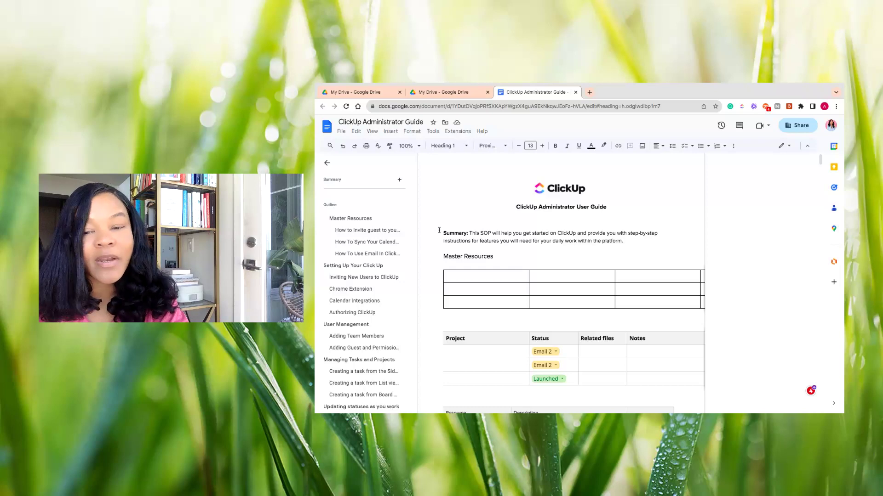
{"action": "scroll", "coordinate": [439, 231], "scroll_direction": "down", "scroll_amount": 1}
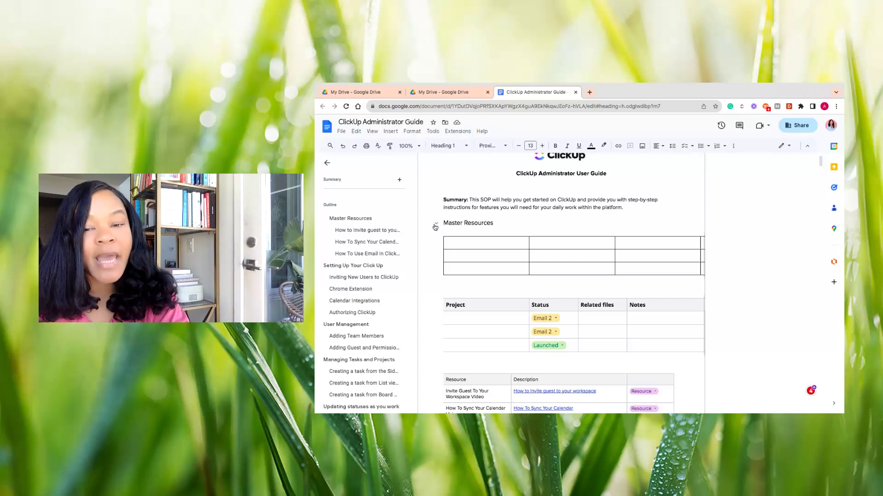
{"action": "left_click", "coordinate": [436, 225]}
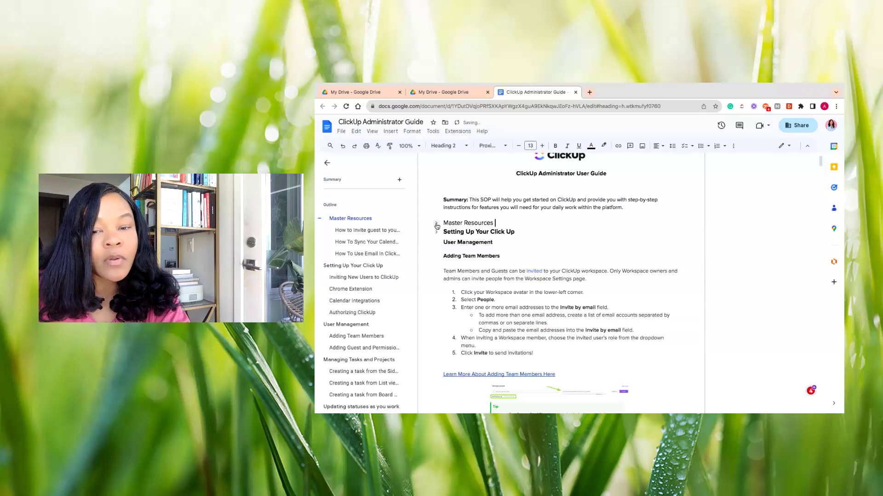
{"action": "left_click", "coordinate": [437, 225]}
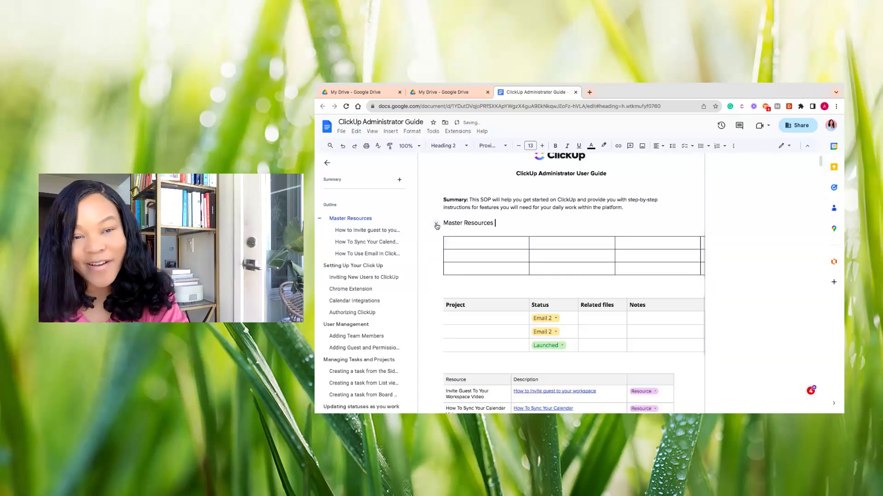
- Browse the smart chips and building blocks offered for the blank line above the Project table, and dismiss the list
{"action": "scroll", "coordinate": [451, 211], "scroll_direction": "down", "scroll_amount": 2}
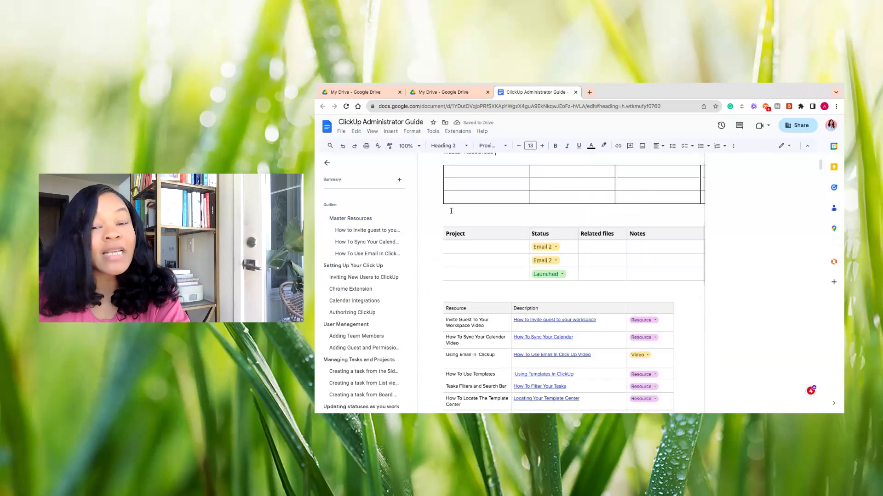
{"action": "scroll", "coordinate": [457, 216], "scroll_direction": "down", "scroll_amount": 1}
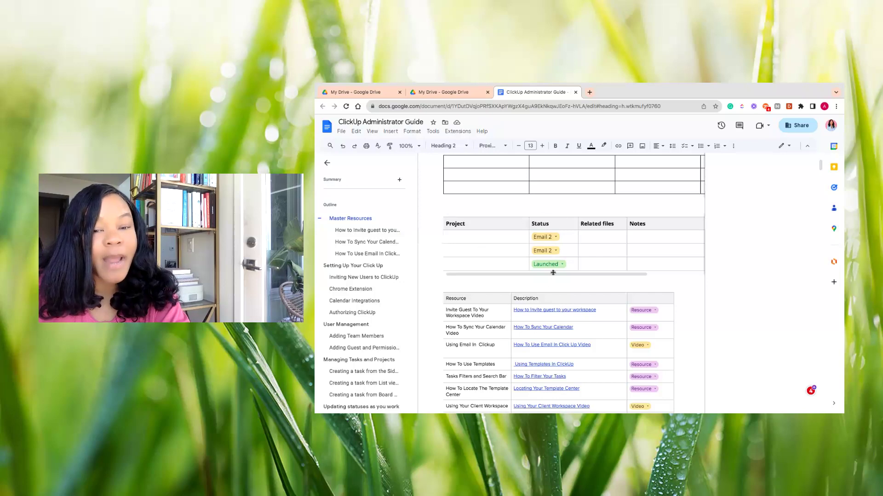
{"action": "left_click", "coordinate": [467, 205]}
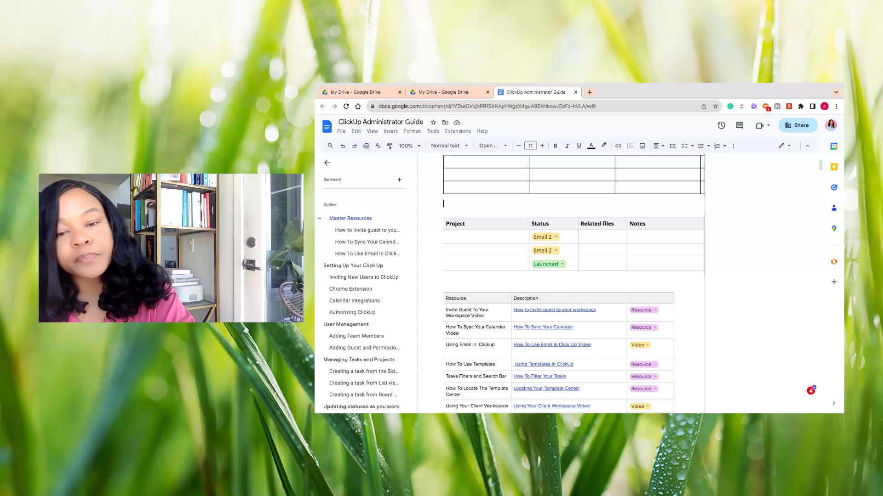
{"action": "type", "text": "@"}
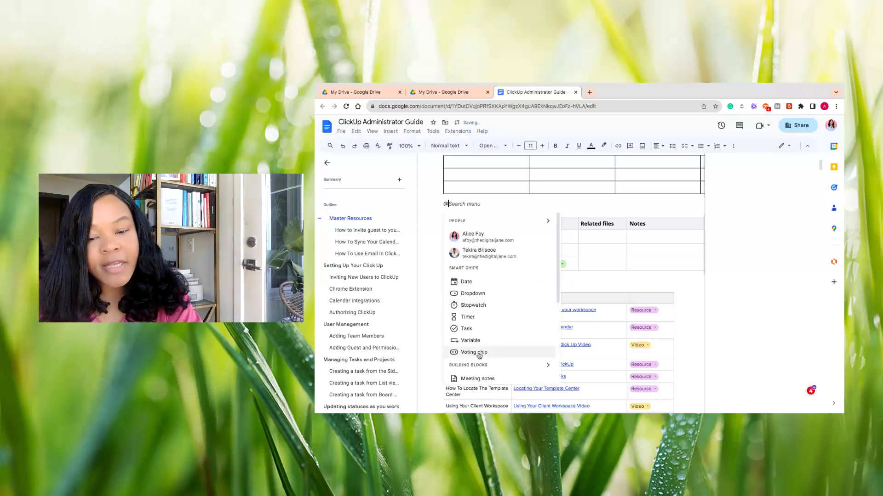
{"action": "scroll", "coordinate": [478, 355], "scroll_direction": "down", "scroll_amount": 2}
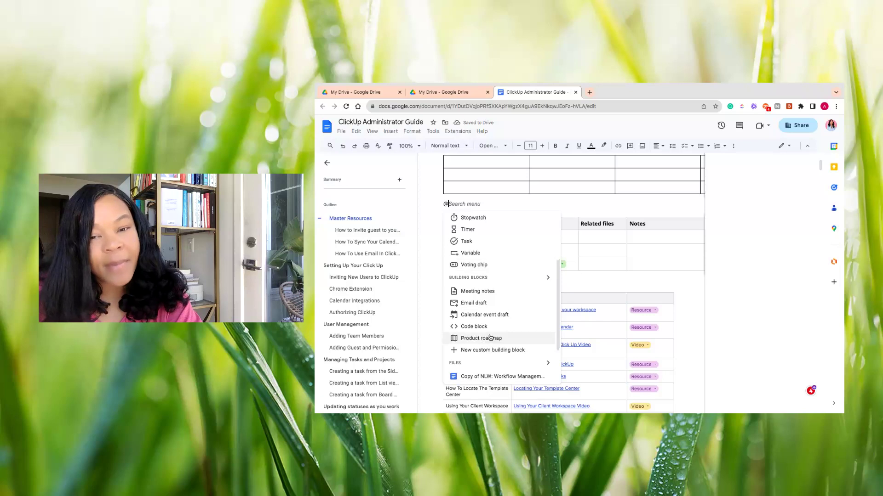
{"action": "left_click", "coordinate": [550, 206]}
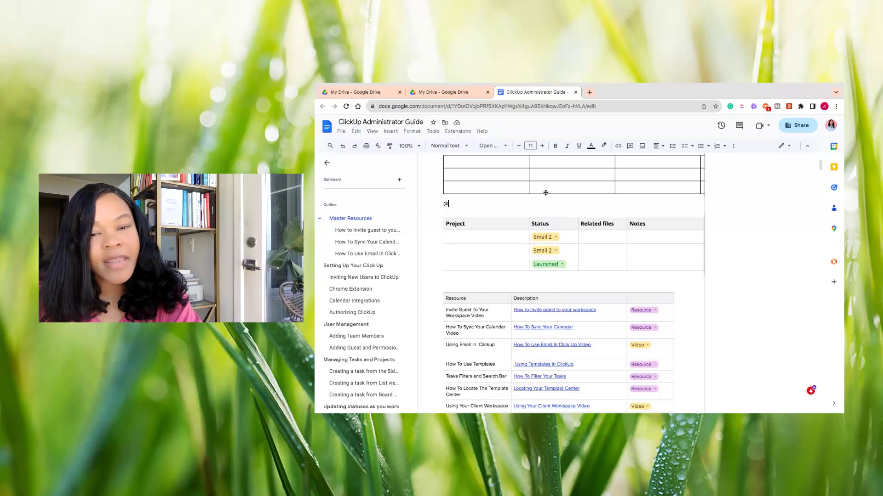
- Call up the insertable smart chips, building blocks and files on the blank line between the Project and Resource tables
{"action": "scroll", "coordinate": [528, 203], "scroll_direction": "up", "scroll_amount": 1}
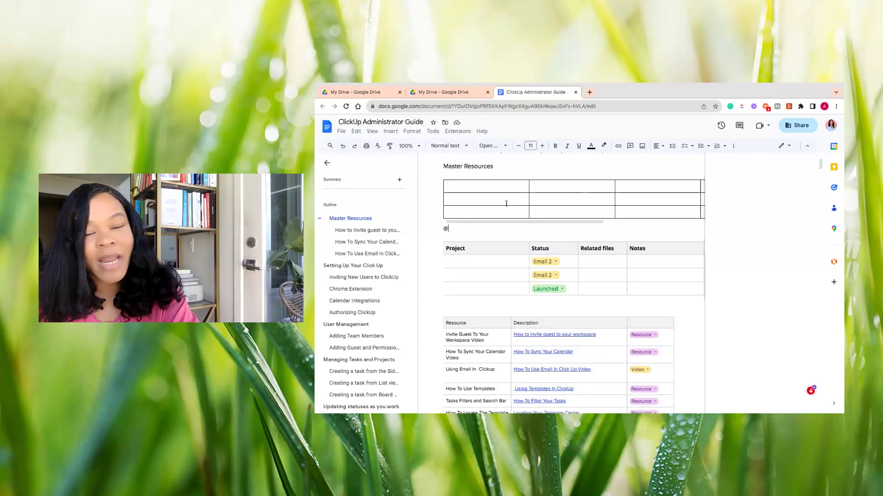
{"action": "scroll", "coordinate": [506, 204], "scroll_direction": "down", "scroll_amount": 3}
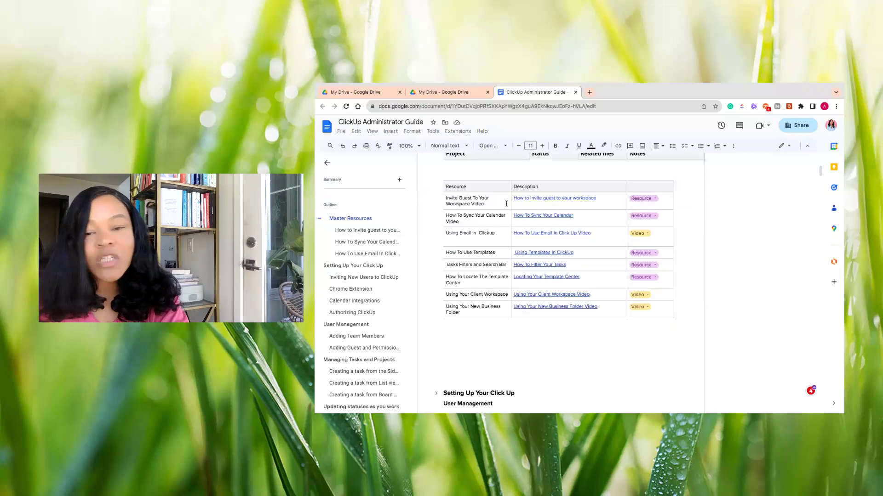
{"action": "scroll", "coordinate": [467, 190], "scroll_direction": "up", "scroll_amount": 1}
{"action": "scroll", "coordinate": [464, 200], "scroll_direction": "up", "scroll_amount": 1}
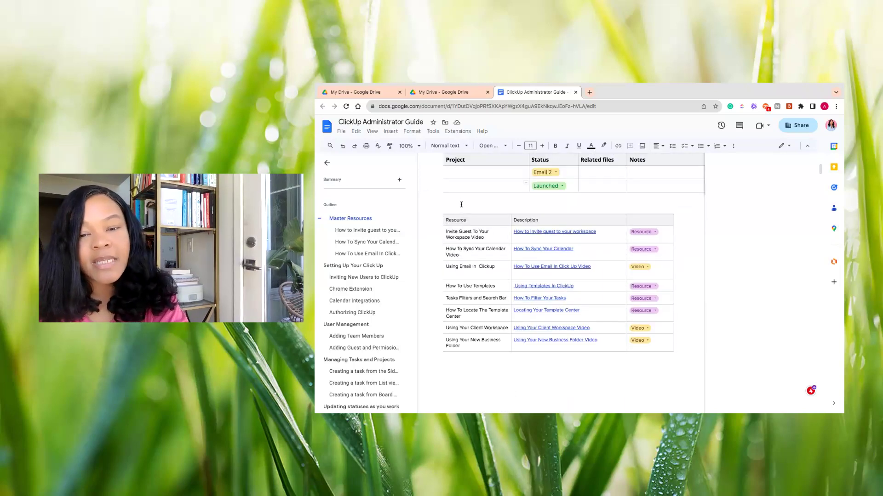
{"action": "type", "text": "@"}
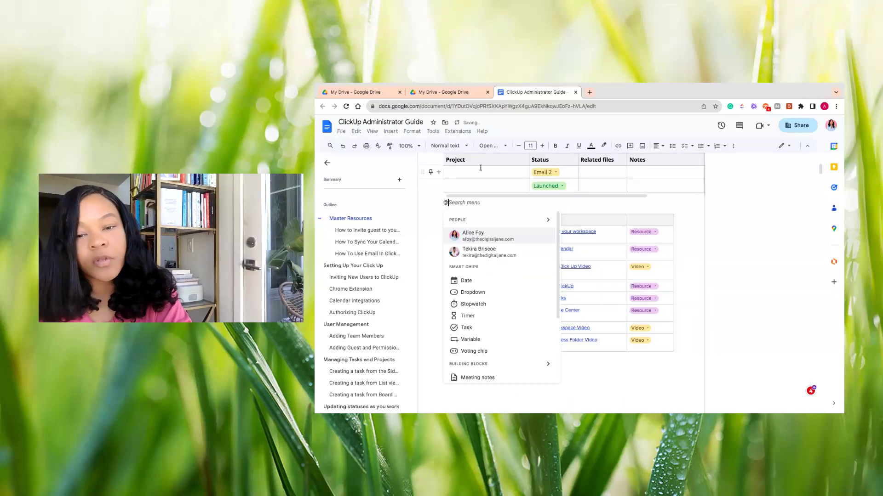
{"action": "scroll", "coordinate": [492, 301], "scroll_direction": "down", "scroll_amount": 2}
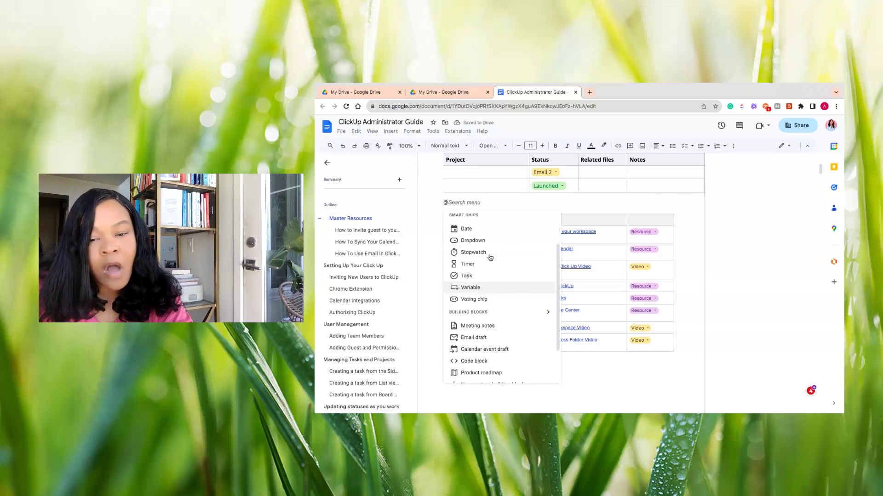
{"action": "scroll", "coordinate": [487, 312], "scroll_direction": "down", "scroll_amount": 2}
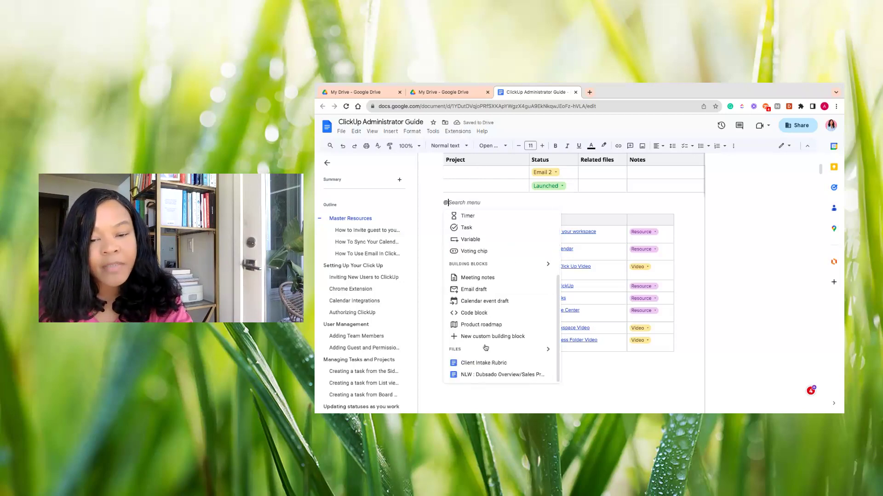